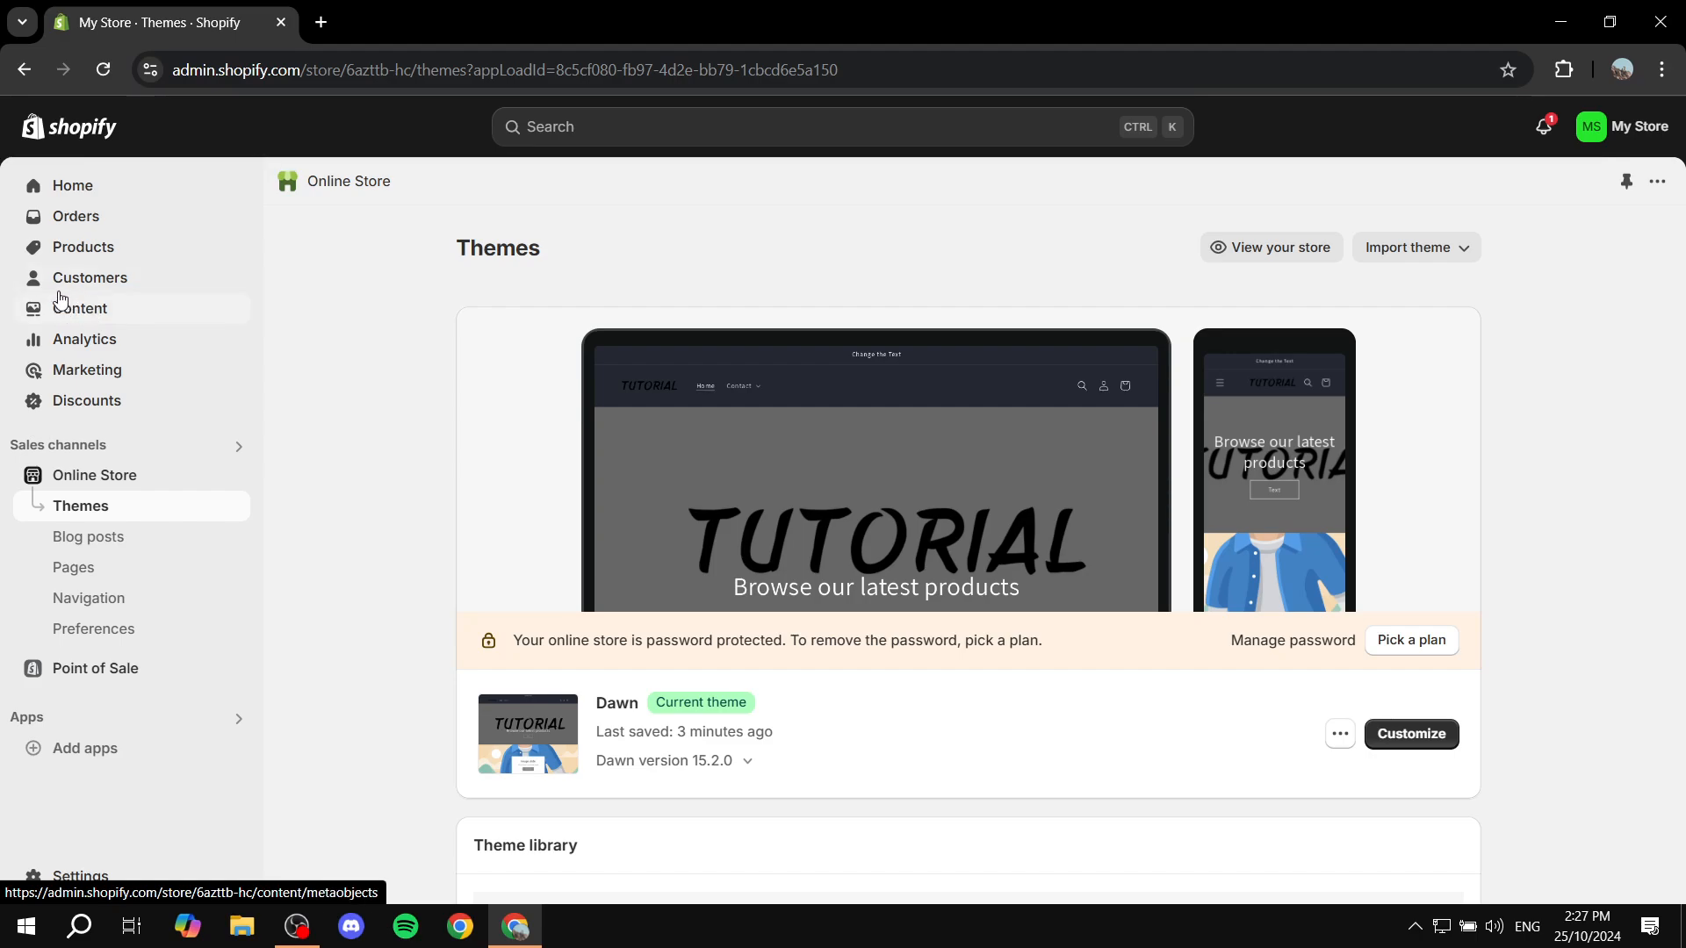
# Upload Green.png from the Explainer Media folder to the store's content files.
pyautogui.click(98, 308)
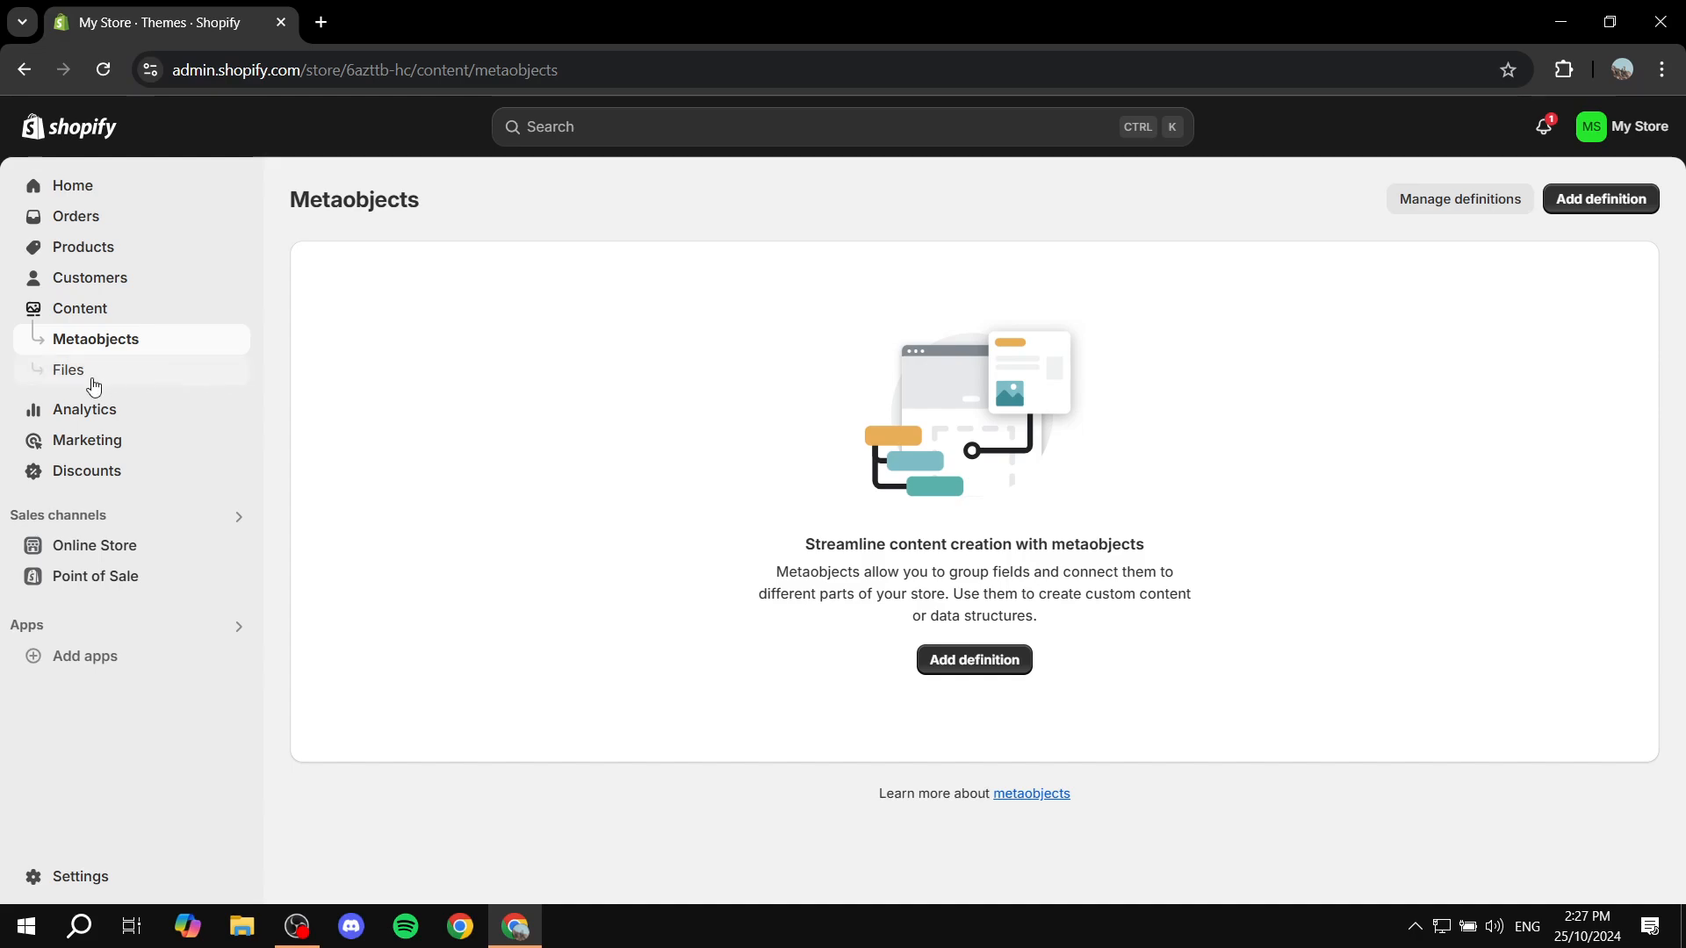
pyautogui.click(79, 379)
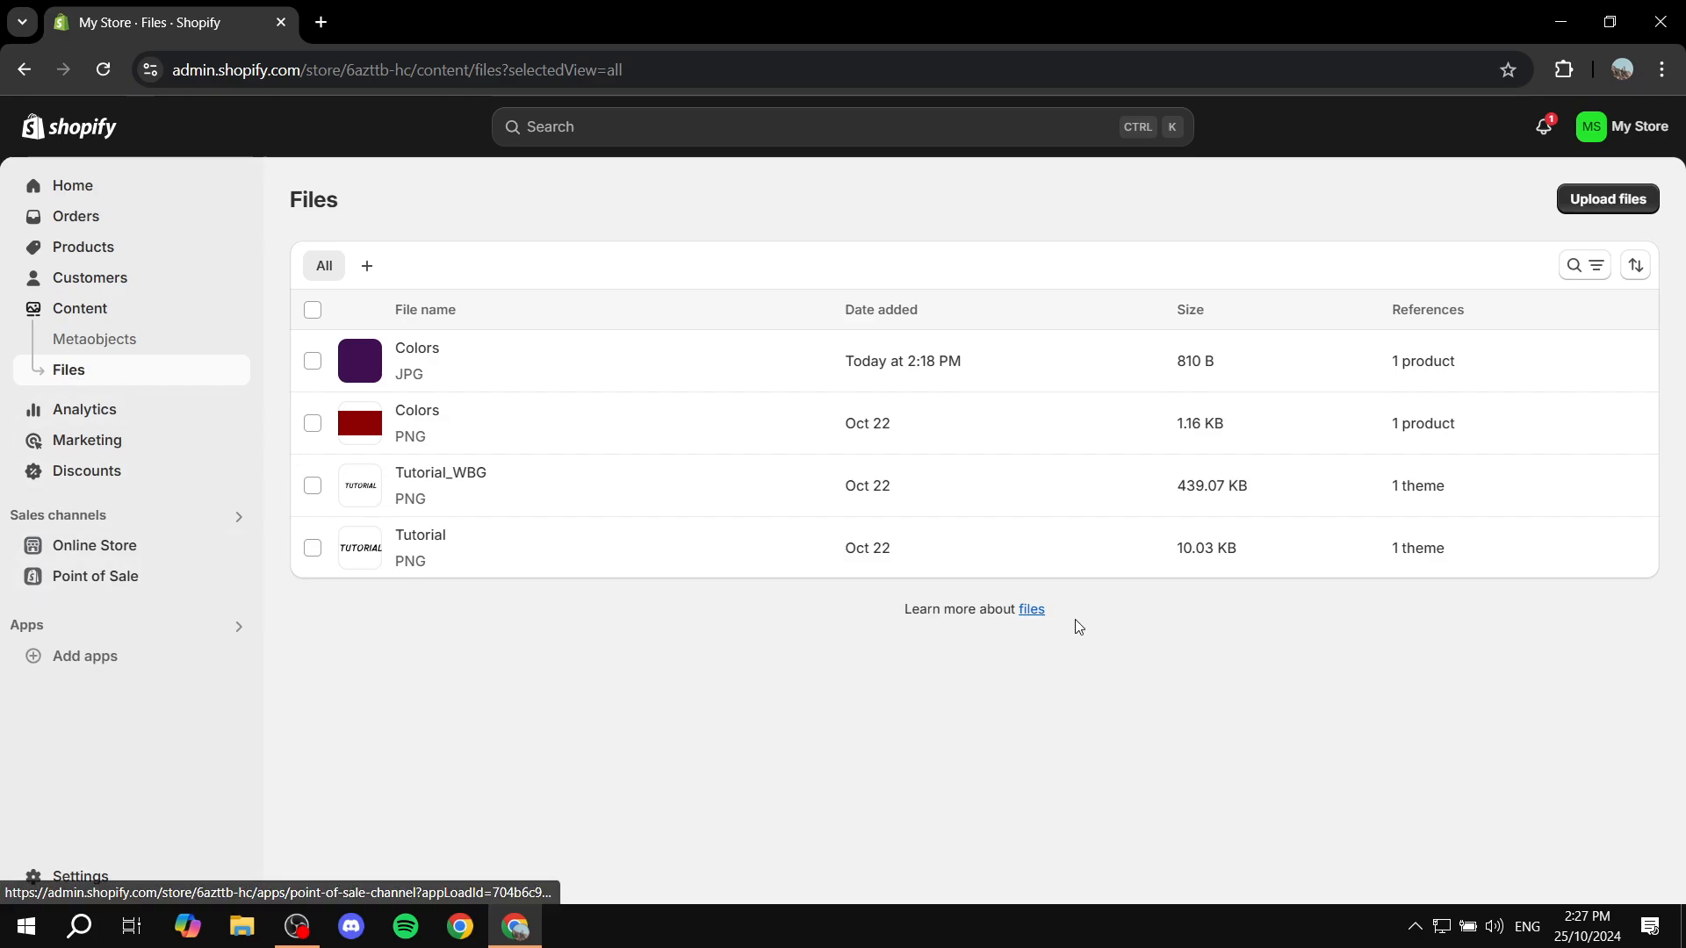
pyautogui.click(1589, 201)
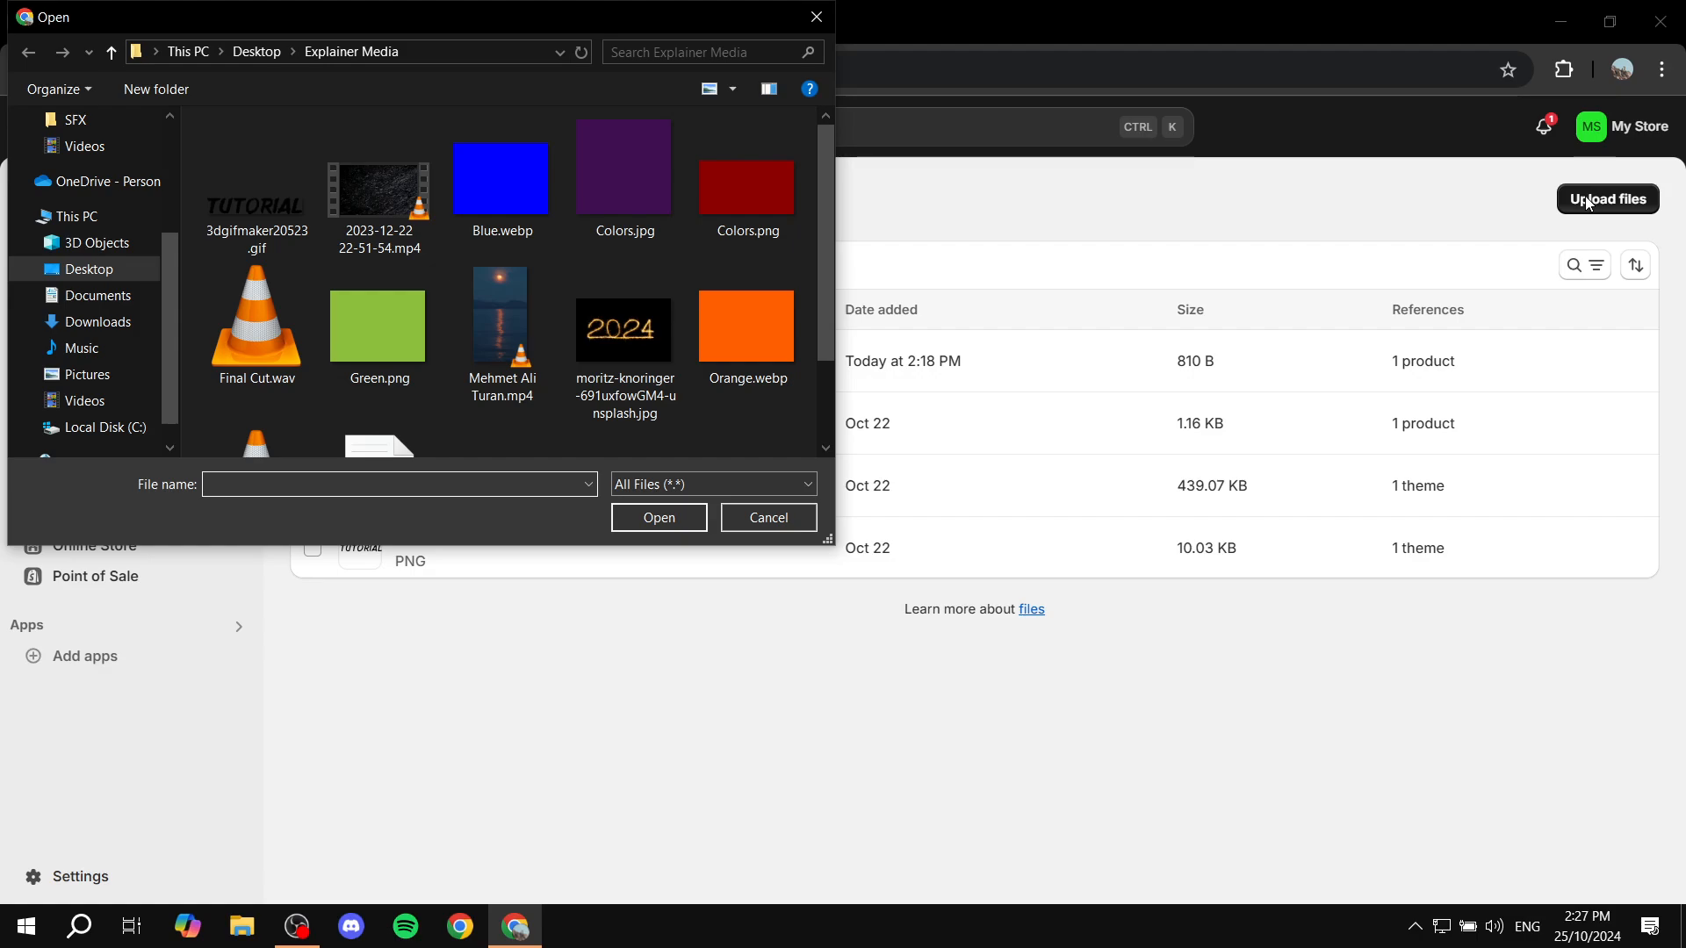
pyautogui.doubleClick(398, 329)
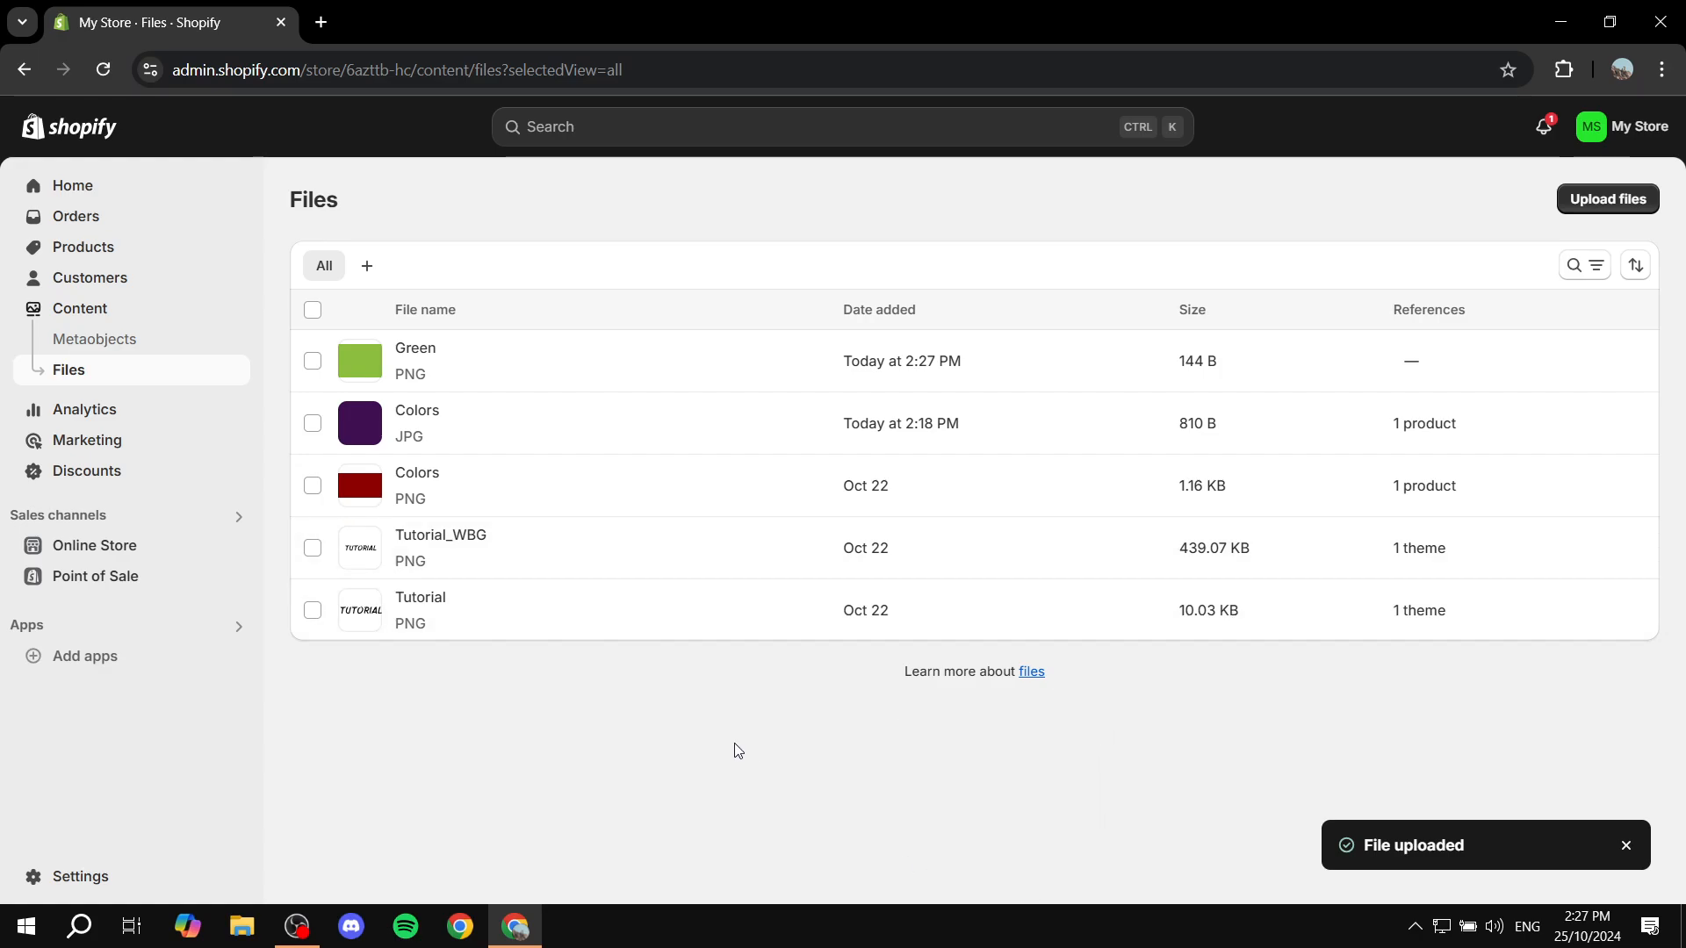
# Open the Red product and view the file selection for adding media, leaving its media as it is.
pyautogui.click(95, 249)
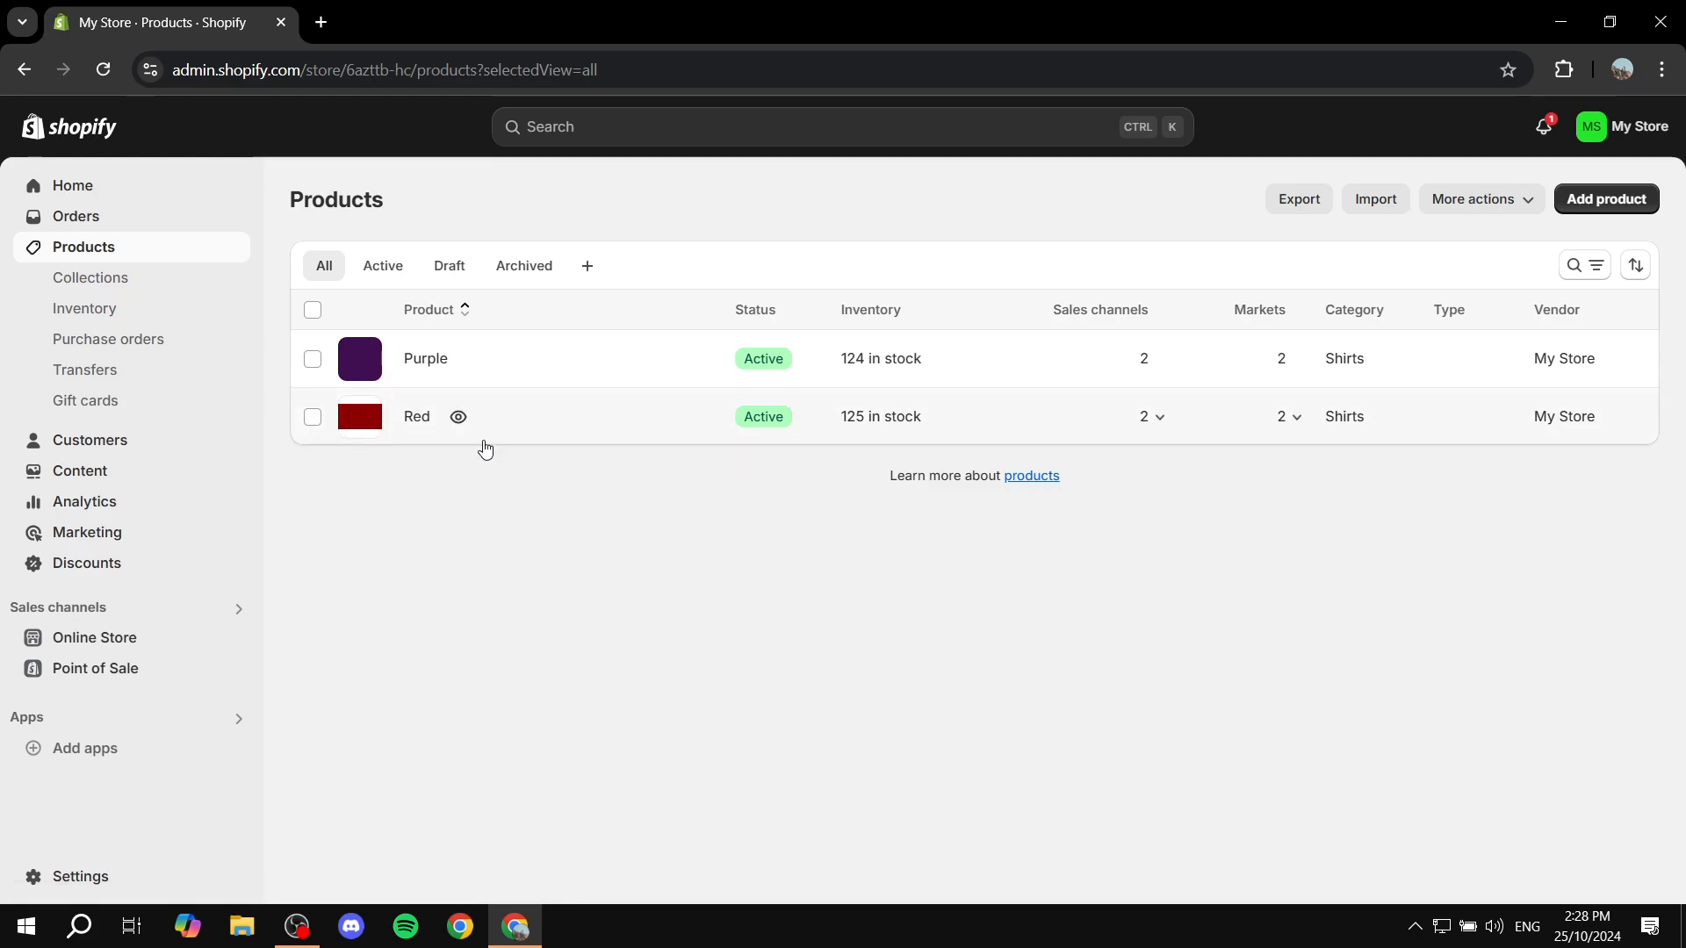
pyautogui.click(406, 417)
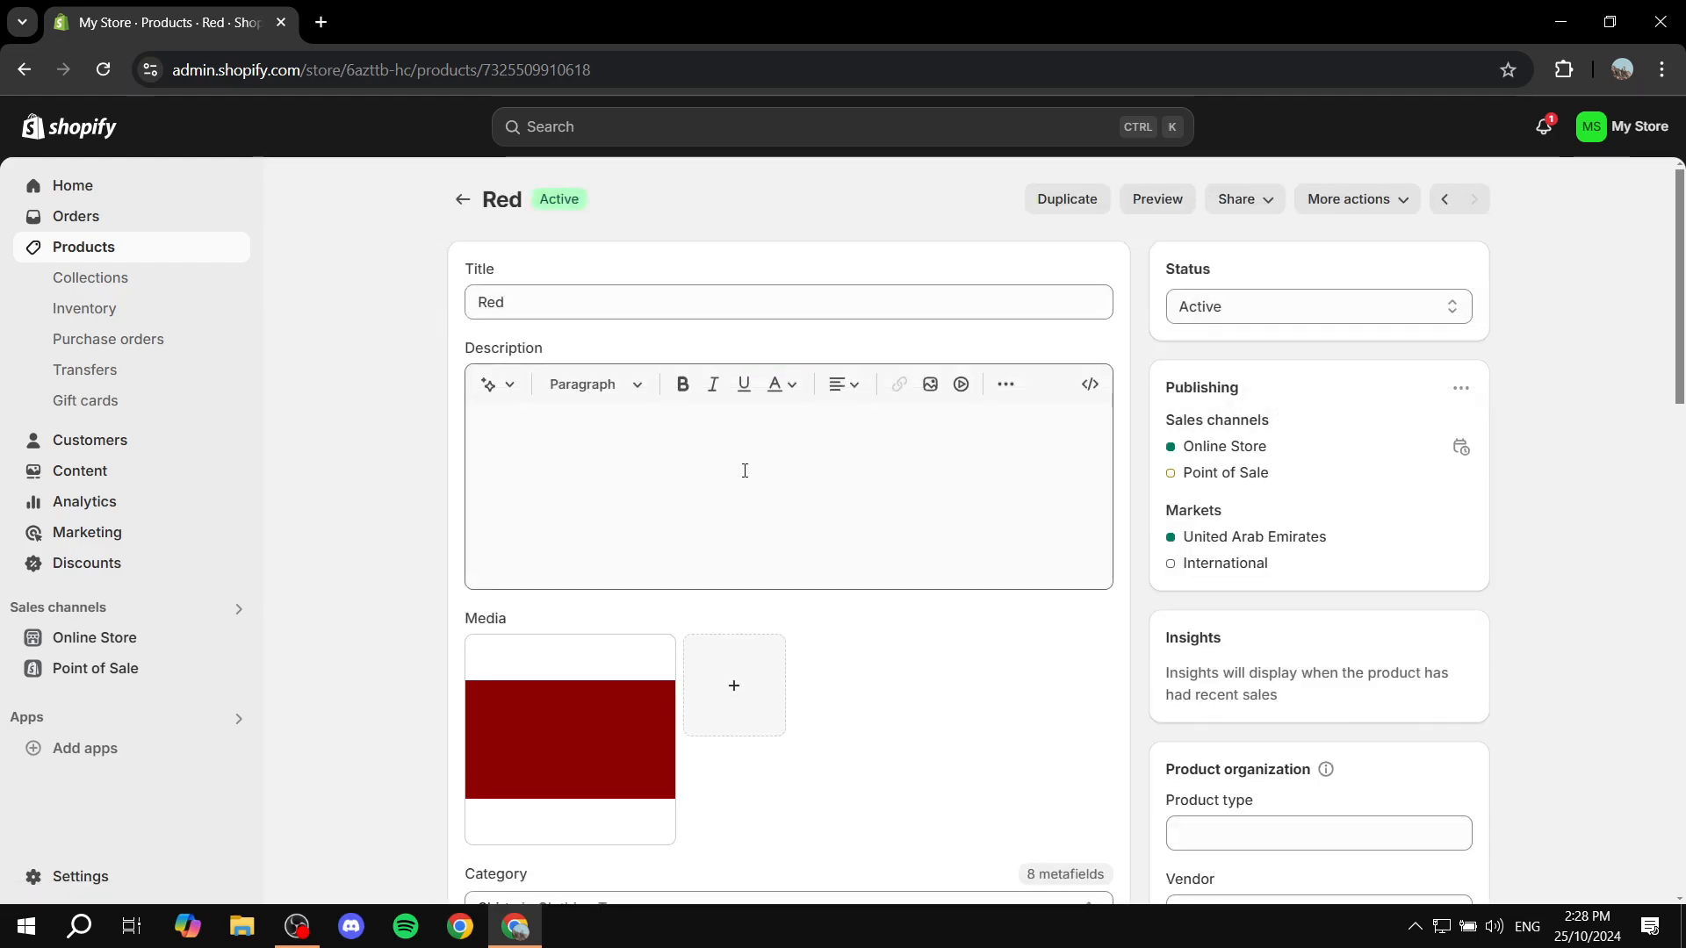
pyautogui.scroll(-2, 668, 509)
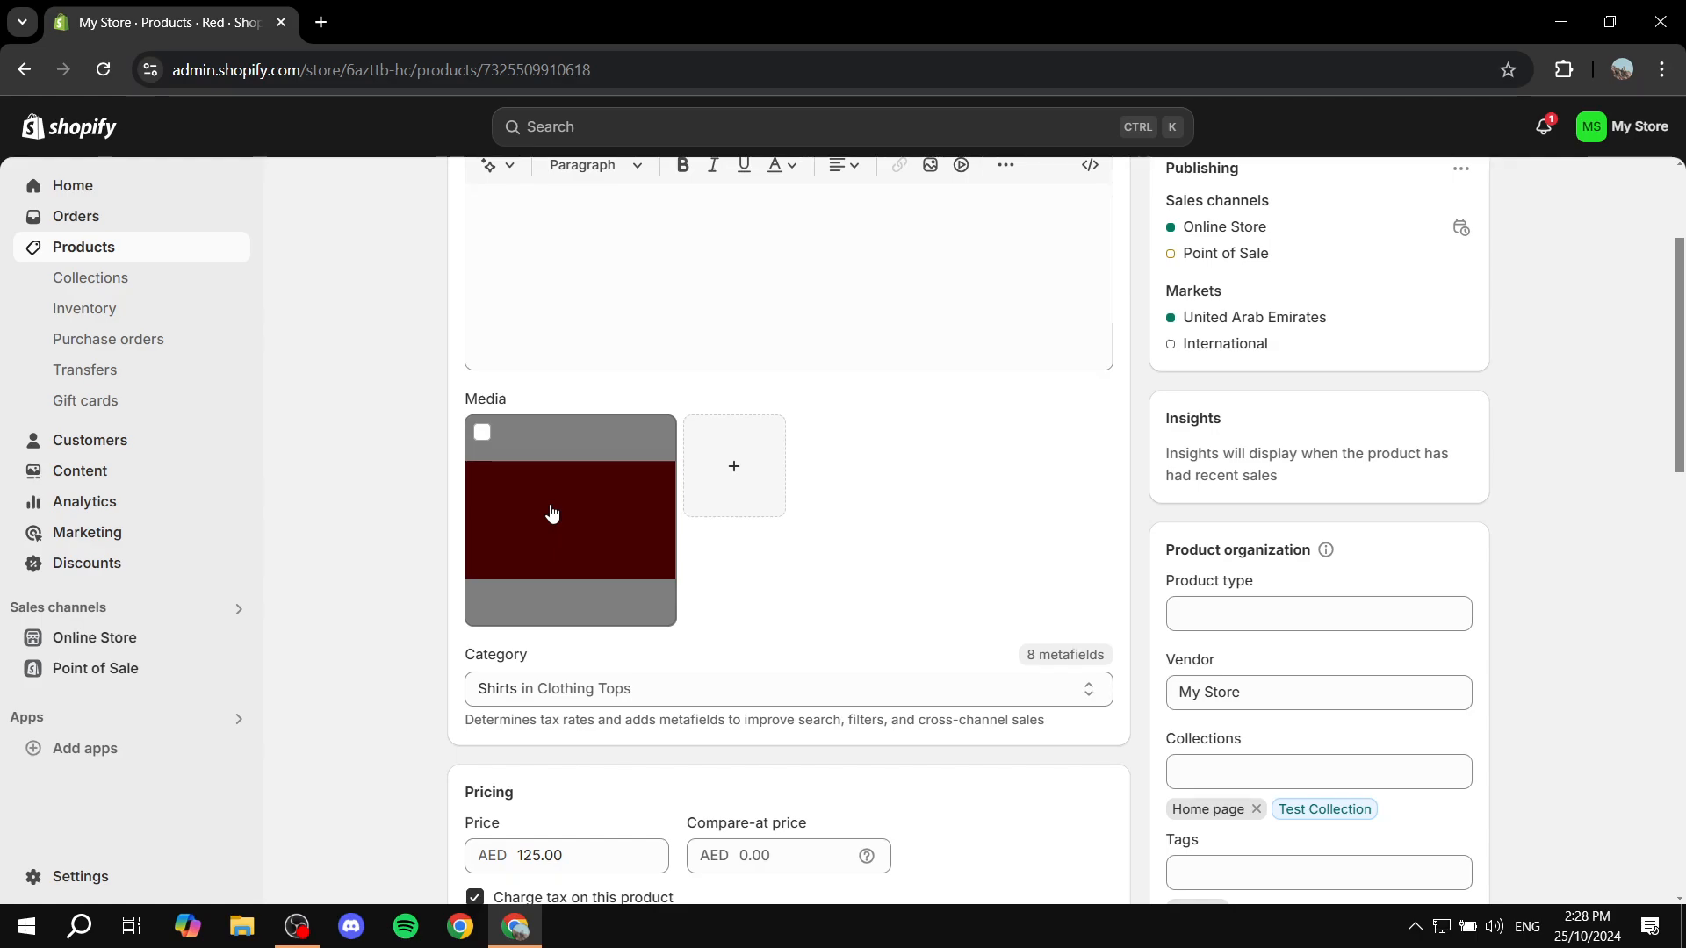
pyautogui.moveTo(461, 409); pyautogui.dragTo(558, 407)
pyautogui.click(558, 407)
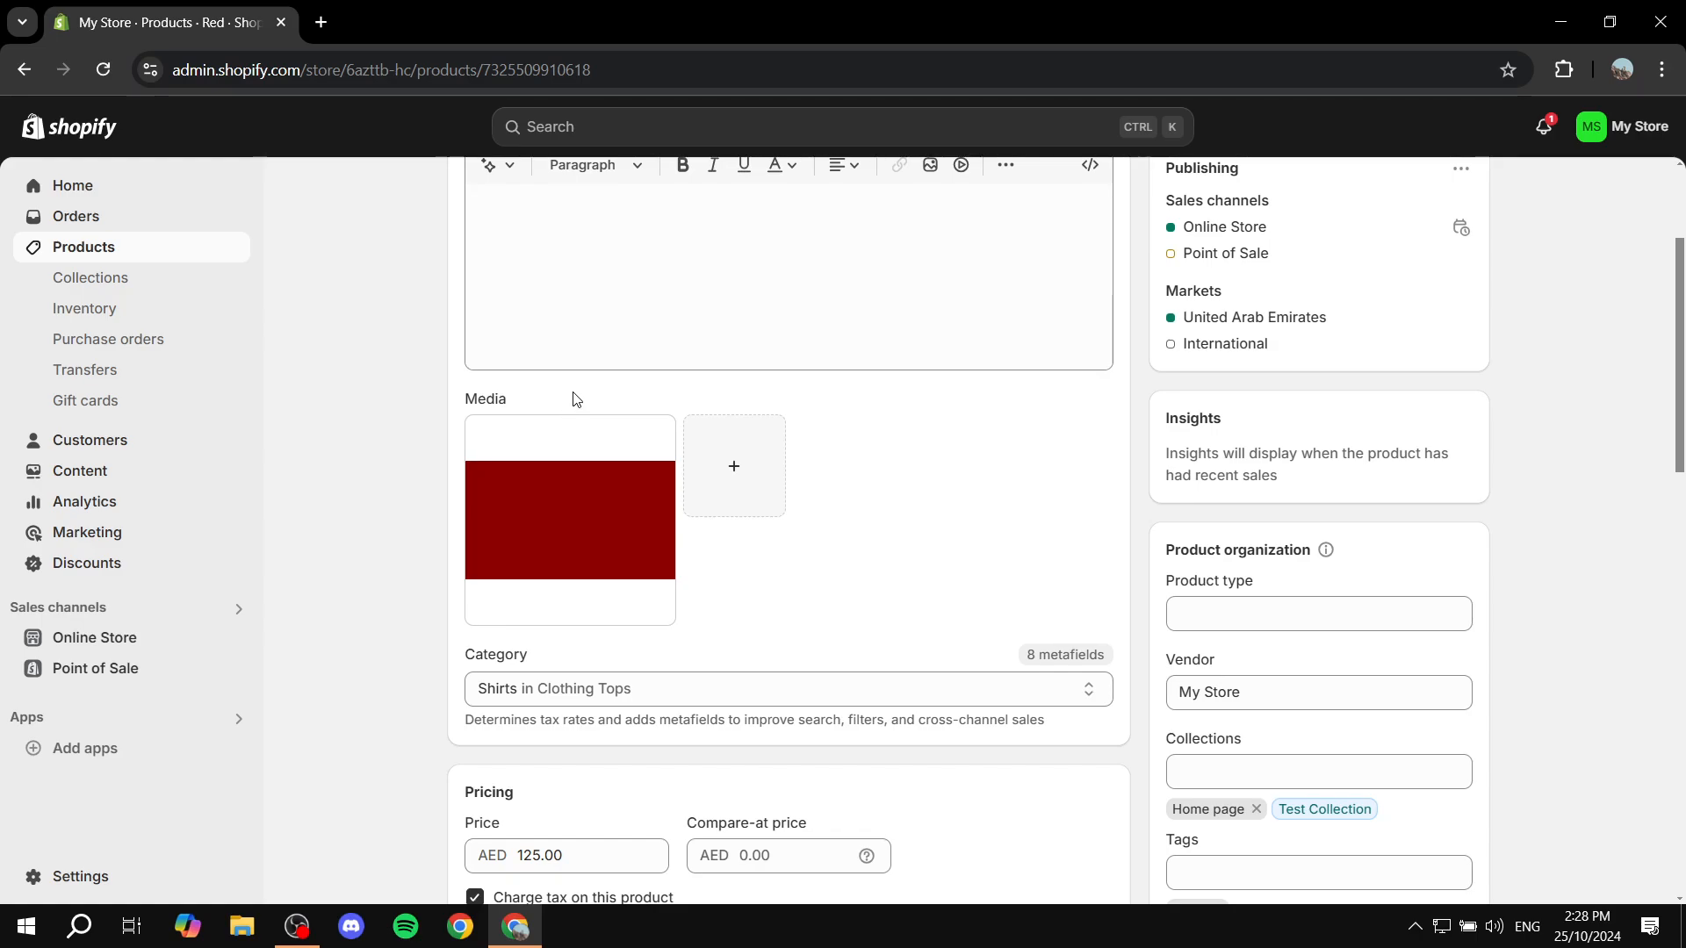
pyautogui.click(740, 466)
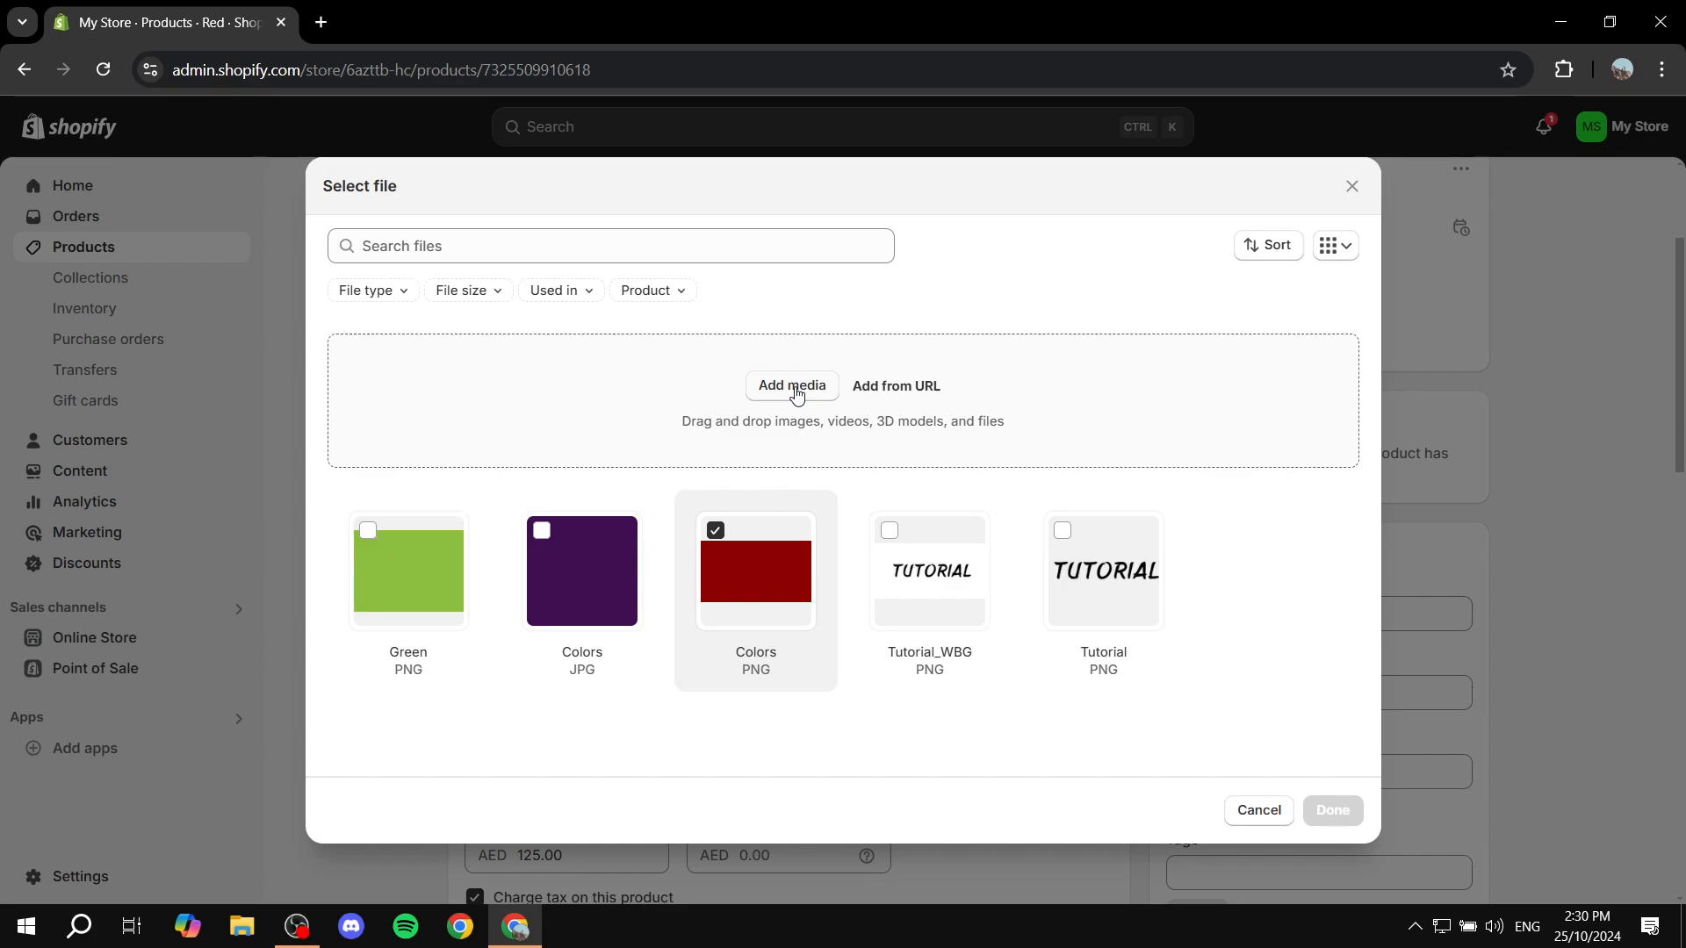
pyautogui.click(1260, 810)
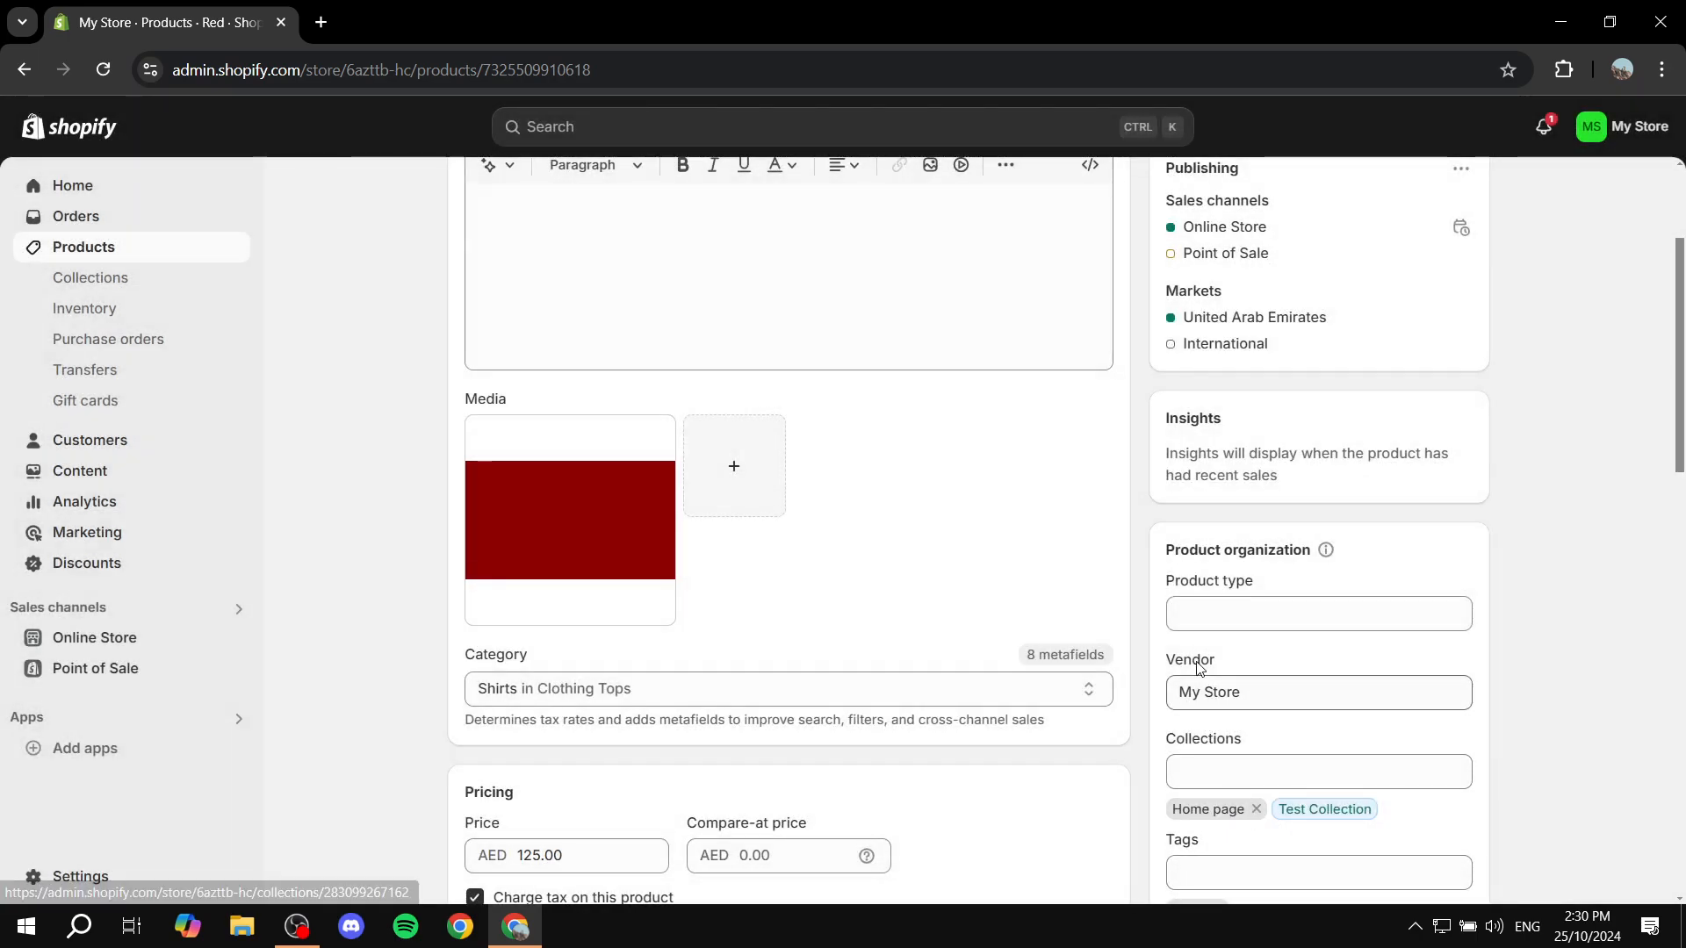
# Start a new product and view both media options, uploading a new file and selecting an existing one, without choosing any file.
pyautogui.click(89, 246)
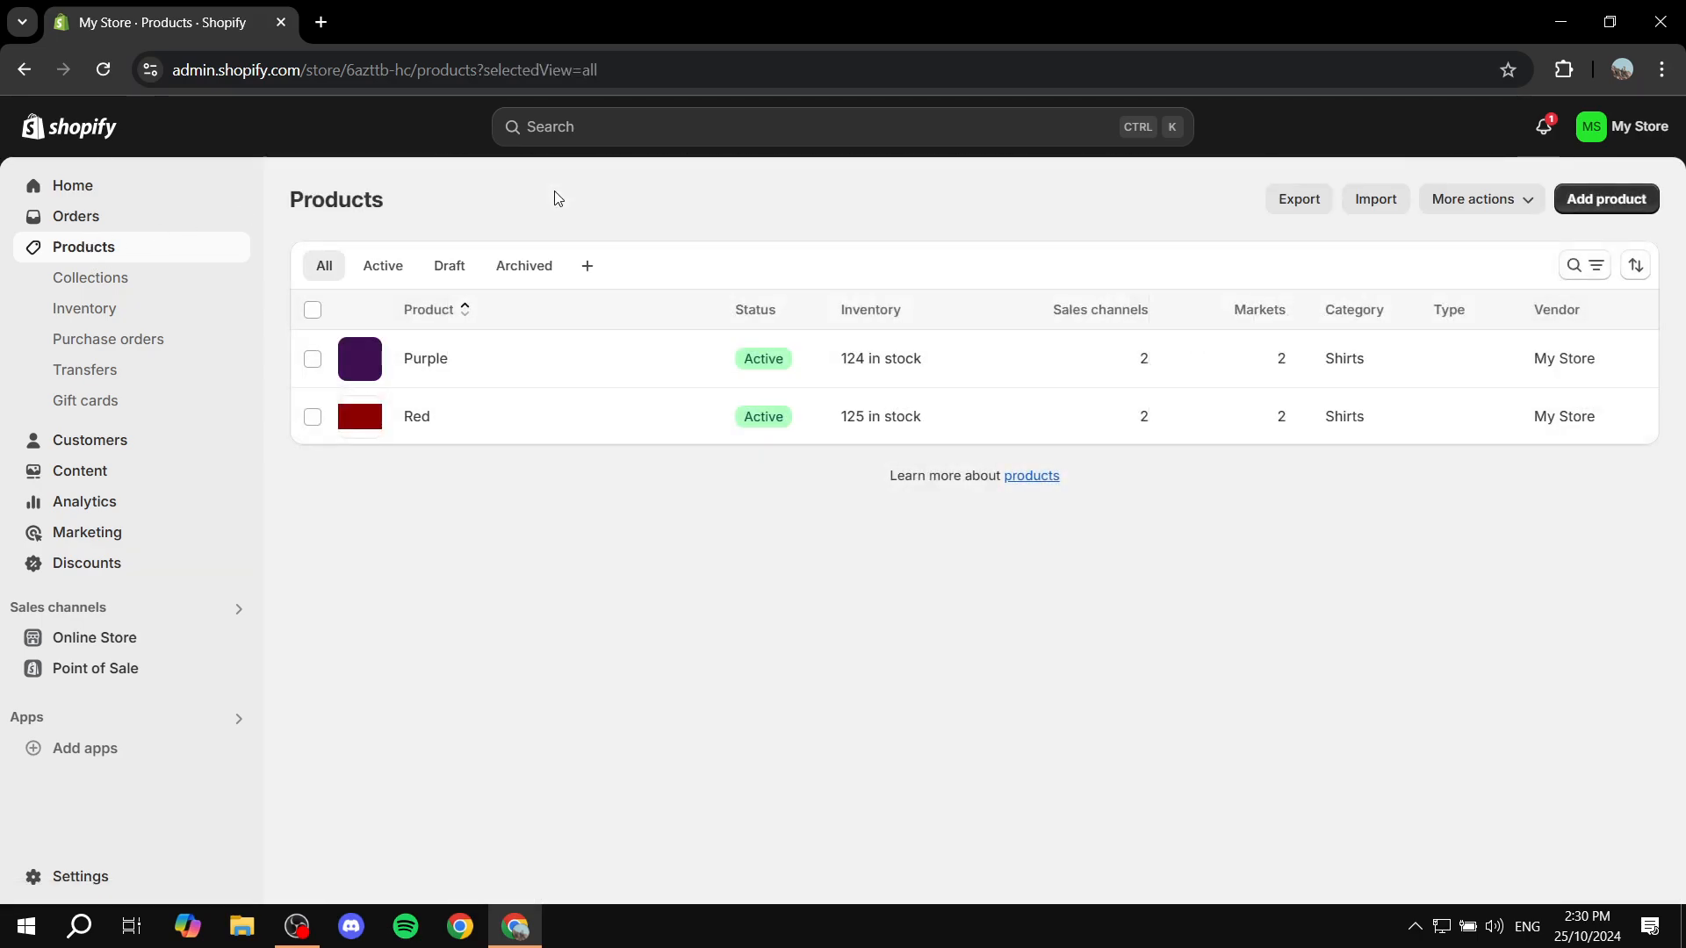
pyautogui.click(1606, 199)
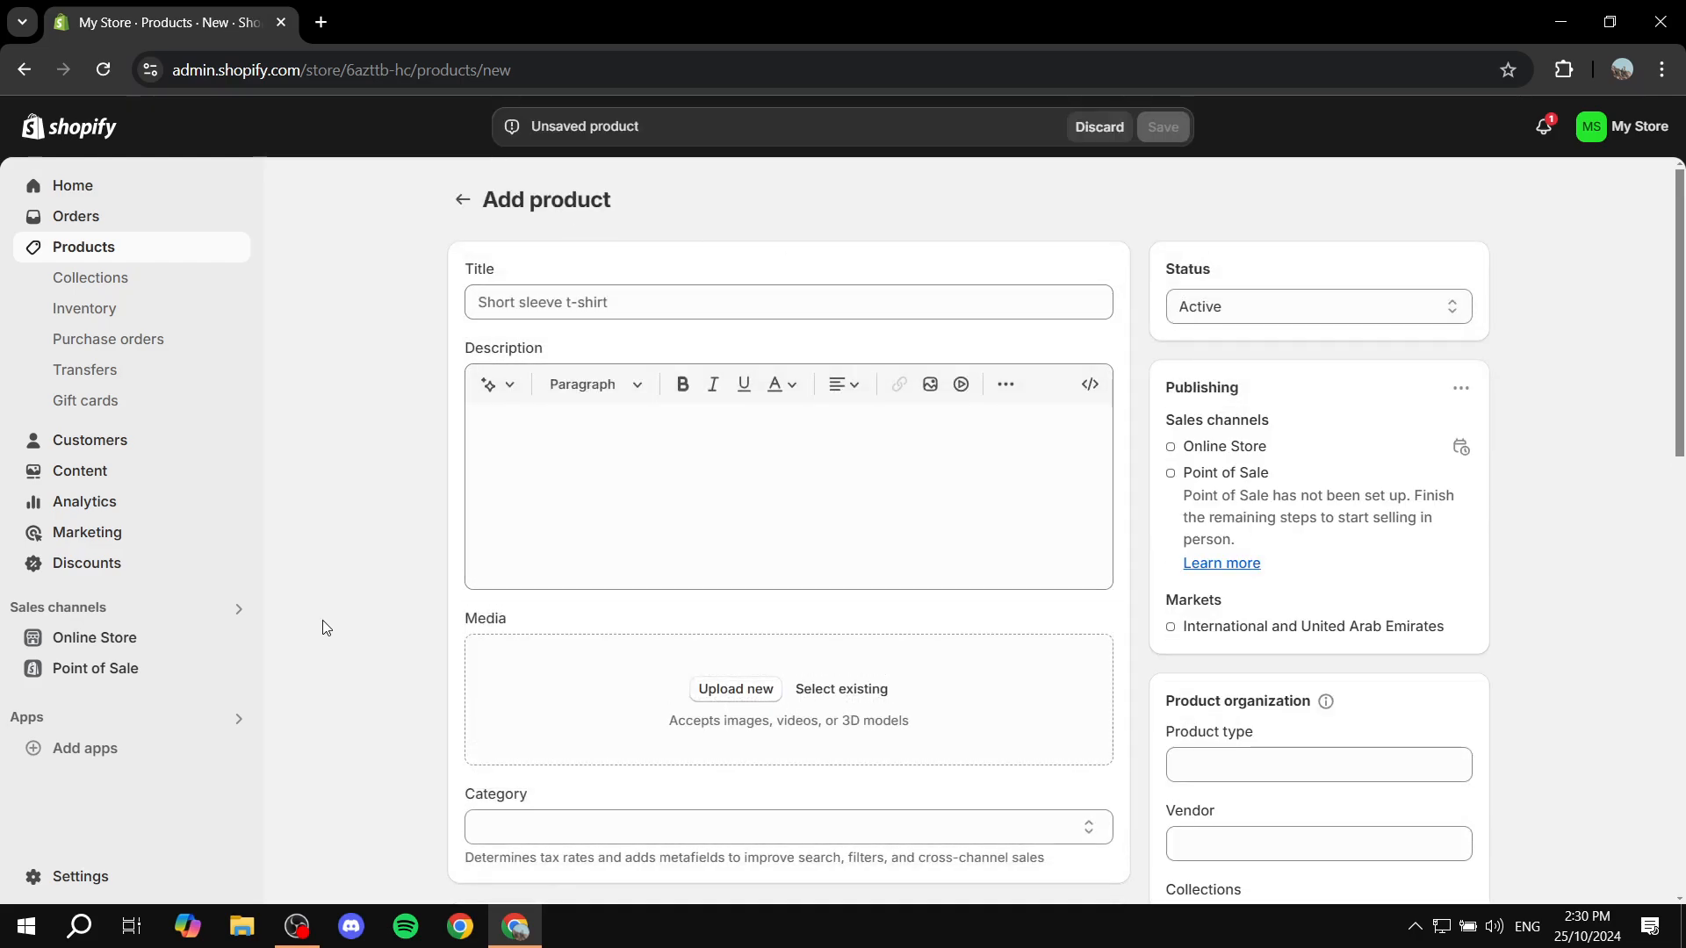
pyautogui.moveTo(325, 628); pyautogui.dragTo(541, 622)
pyautogui.click(731, 686)
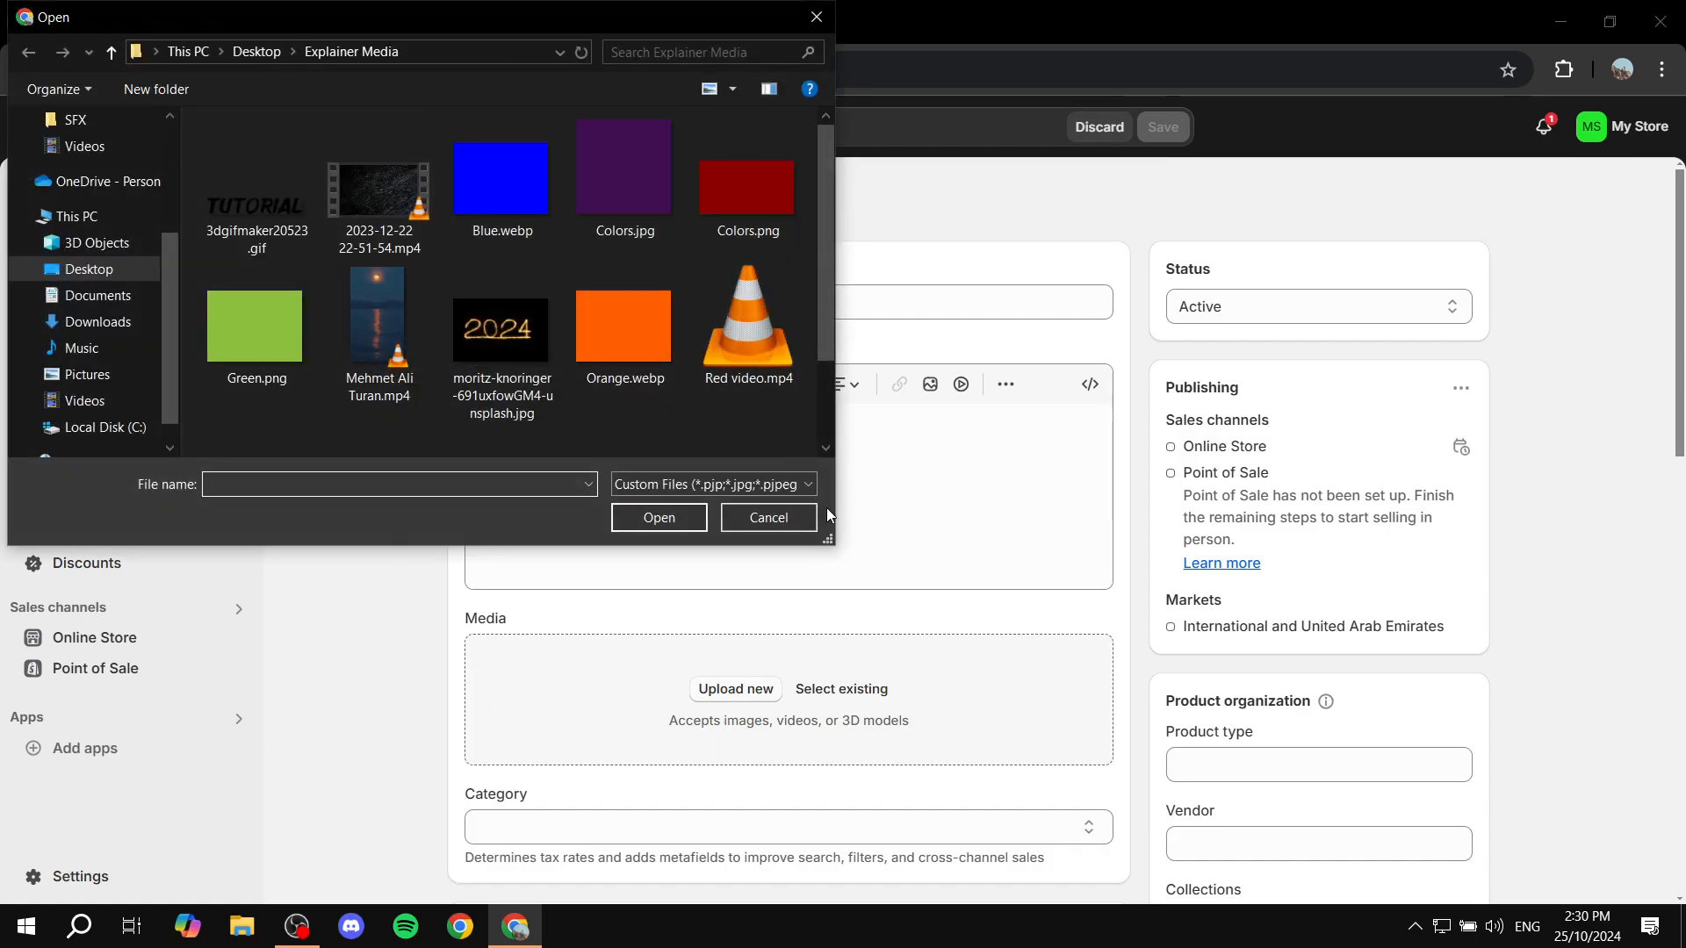
pyautogui.click(798, 522)
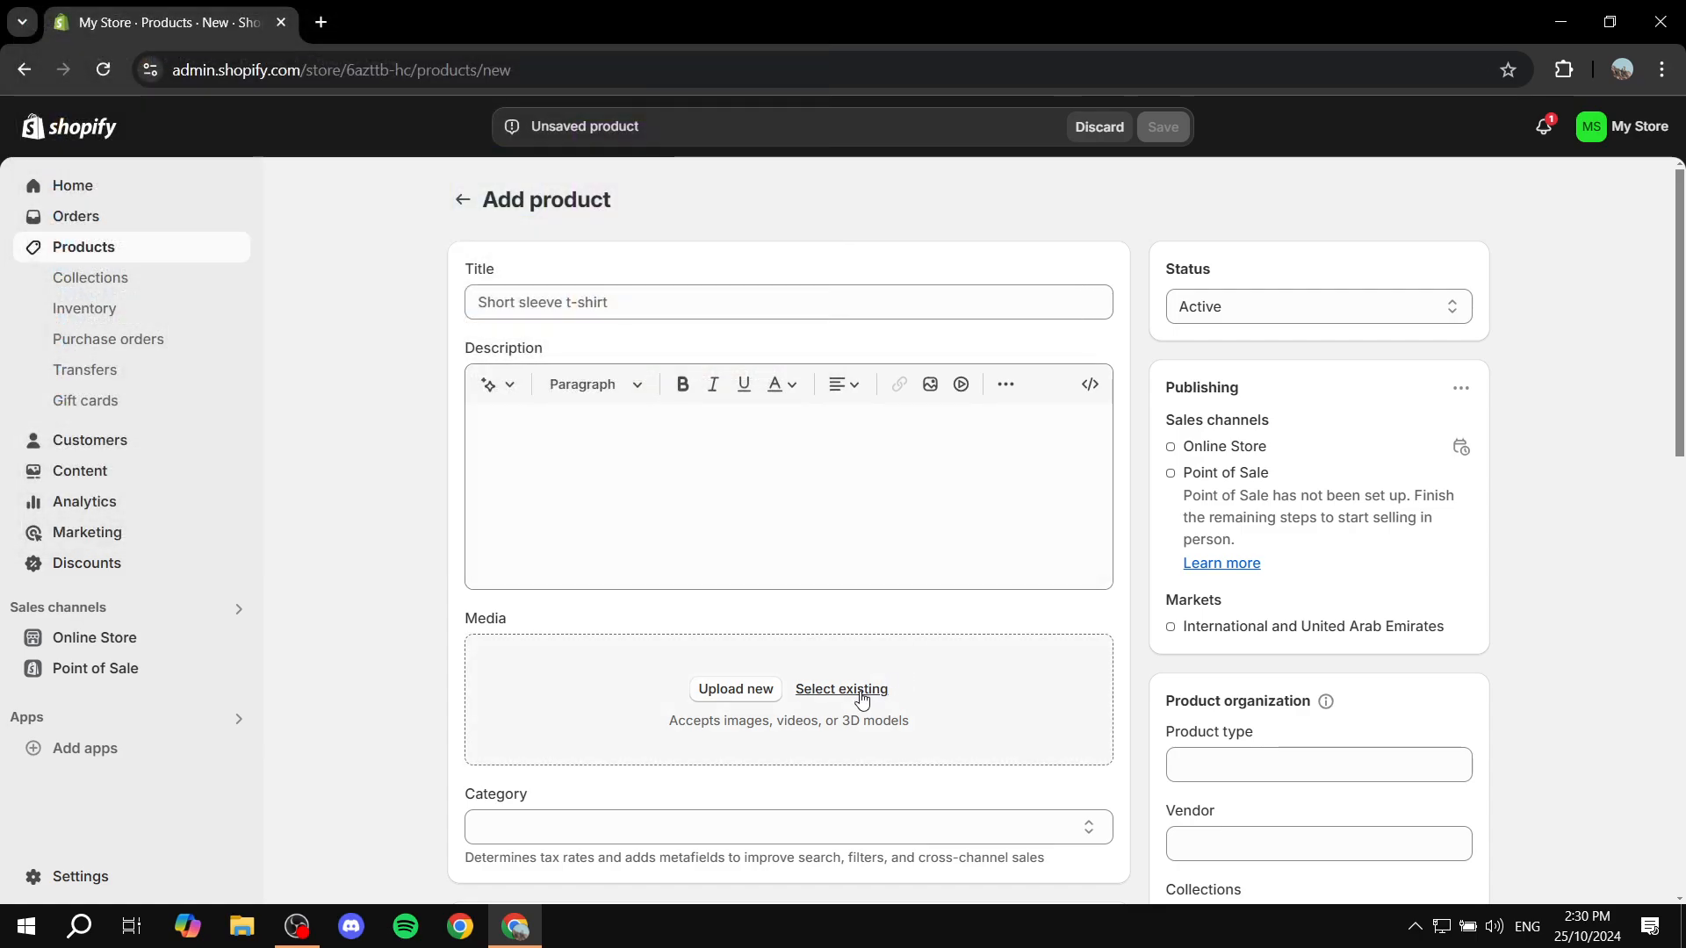
pyautogui.click(861, 697)
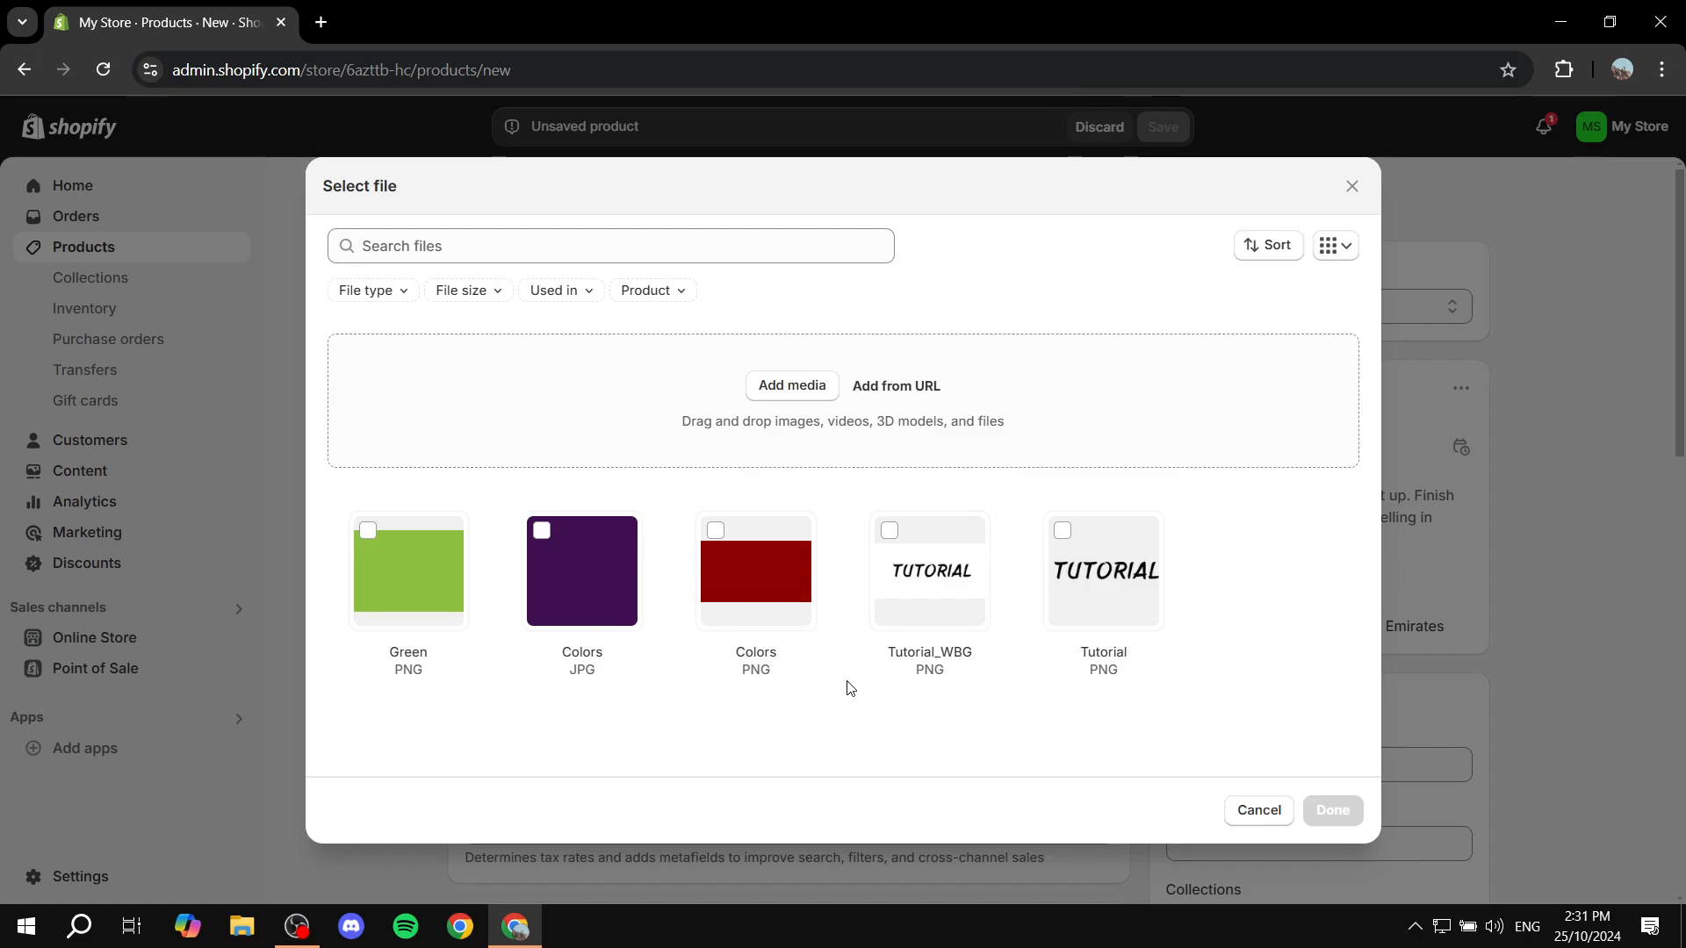
pyautogui.click(1256, 813)
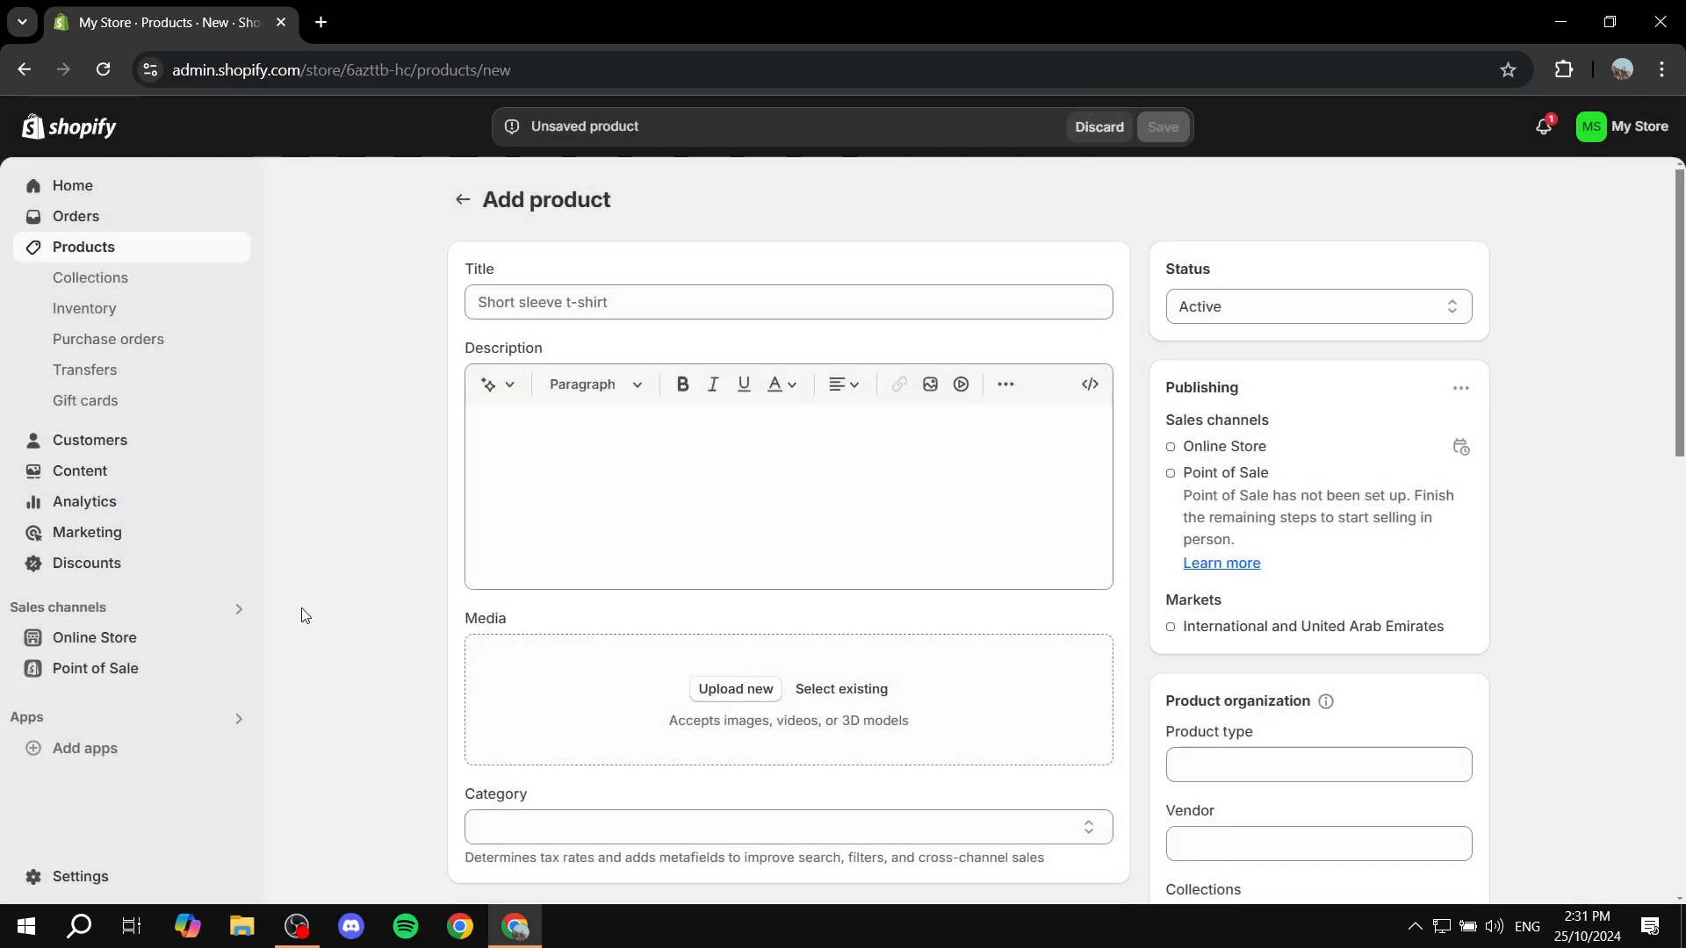
# Open the Dawn theme for customization and add an Image with text section to the home page template.
pyautogui.click(88, 473)
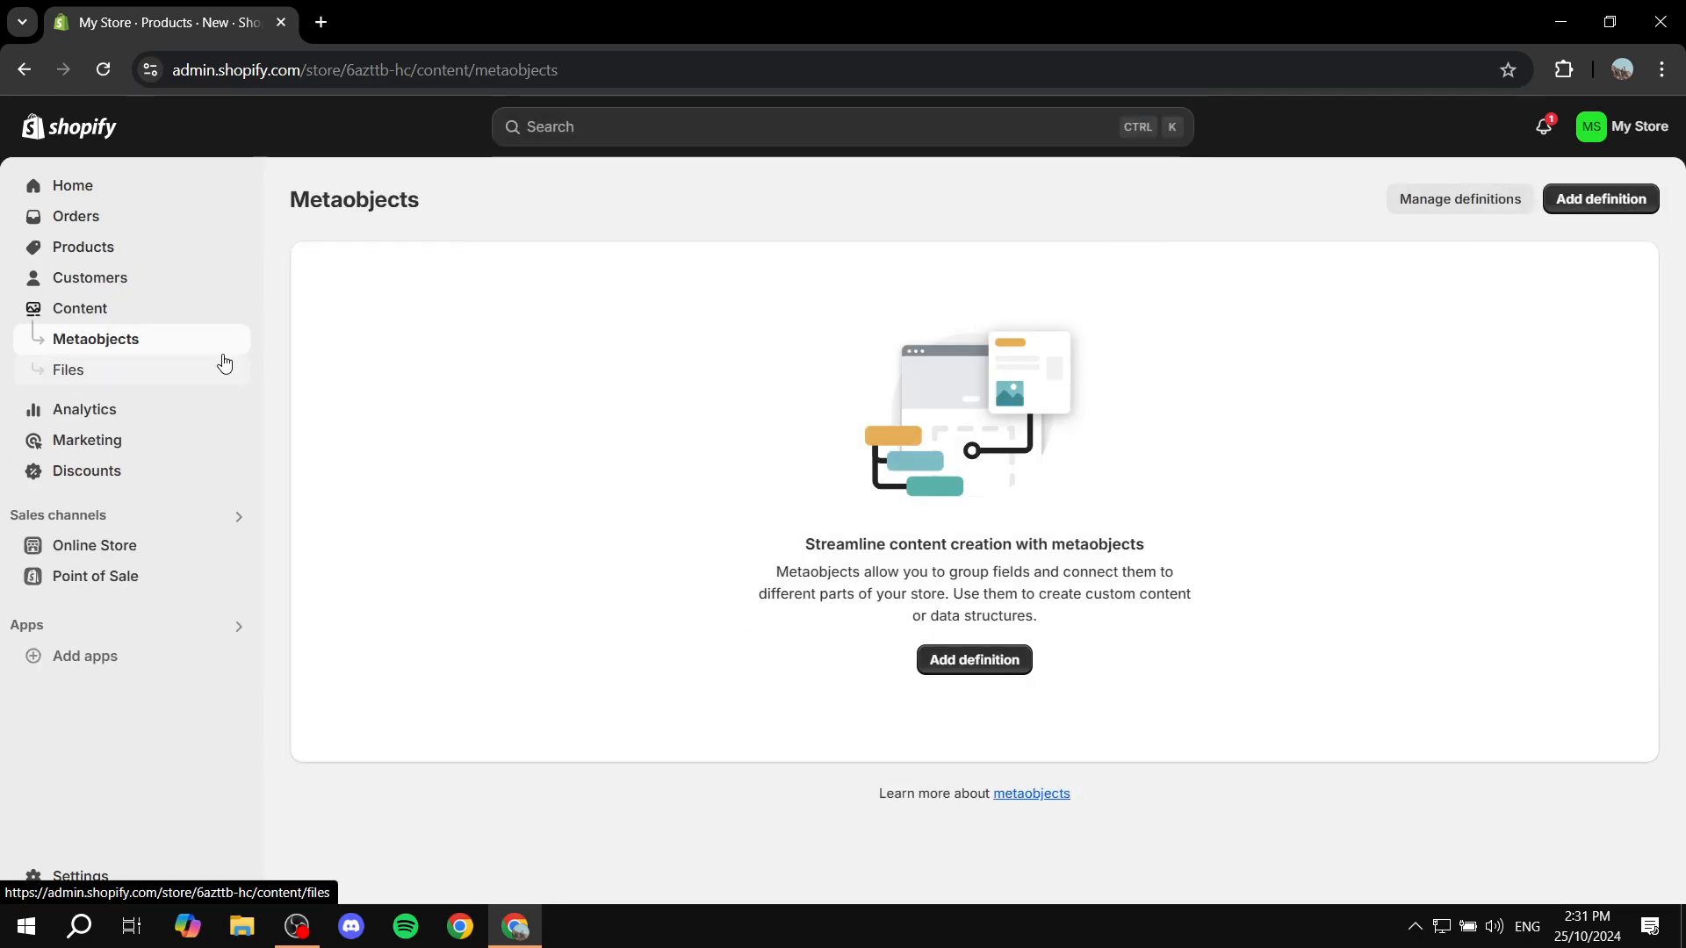
pyautogui.click(96, 546)
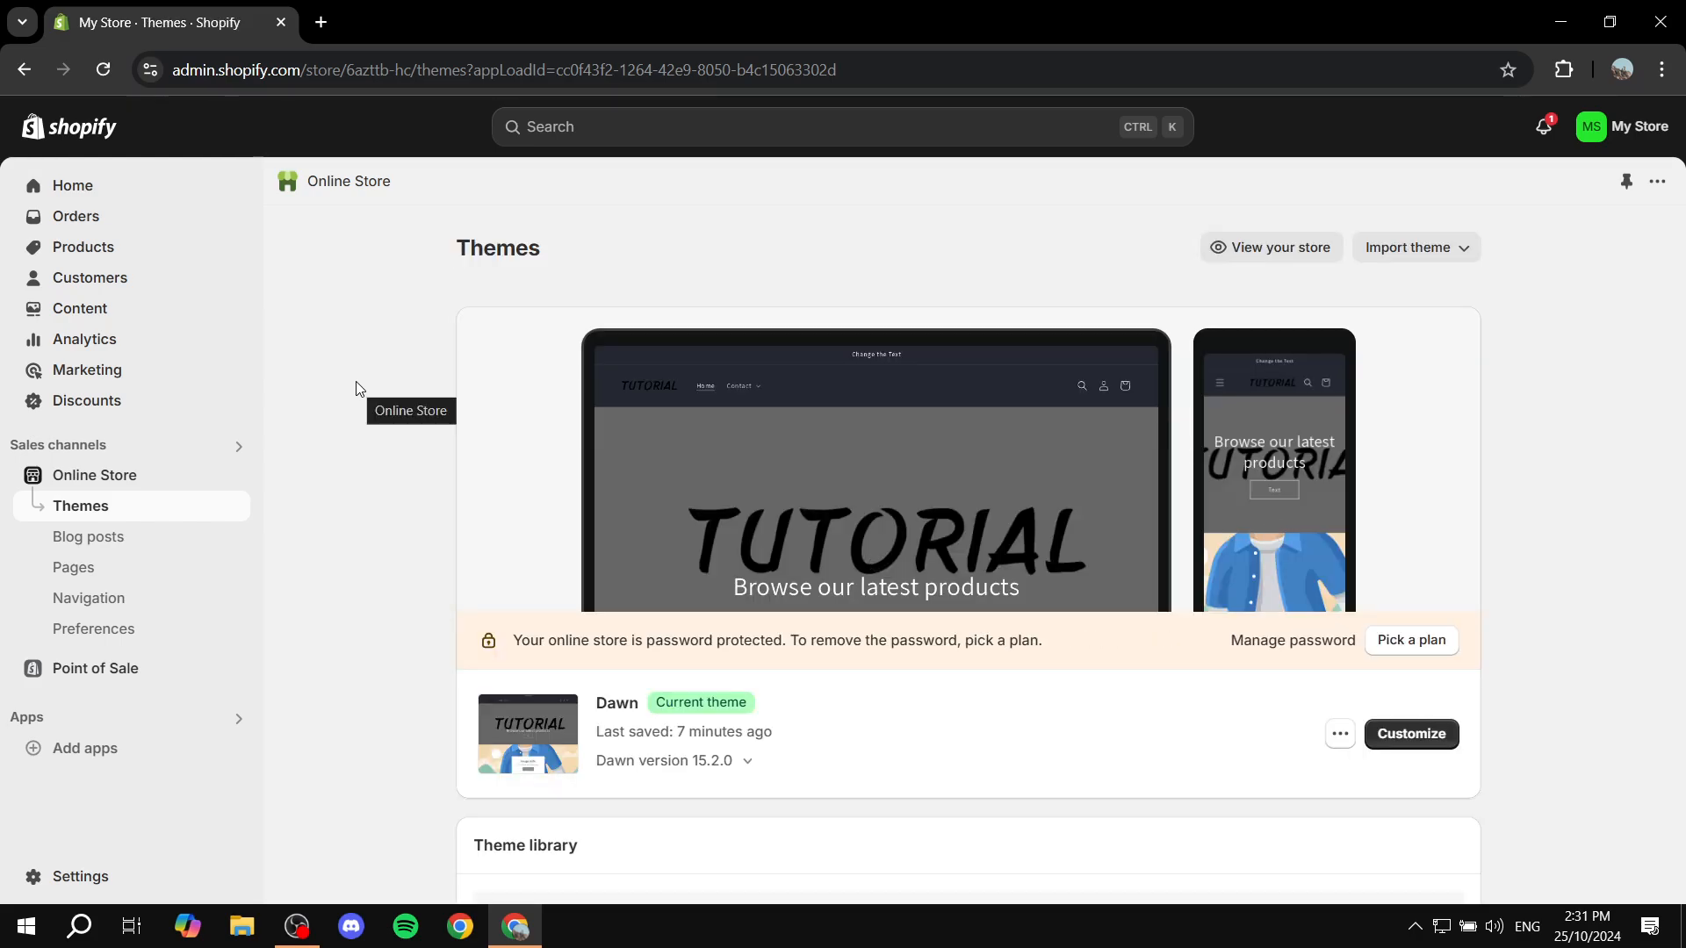
pyautogui.click(1411, 733)
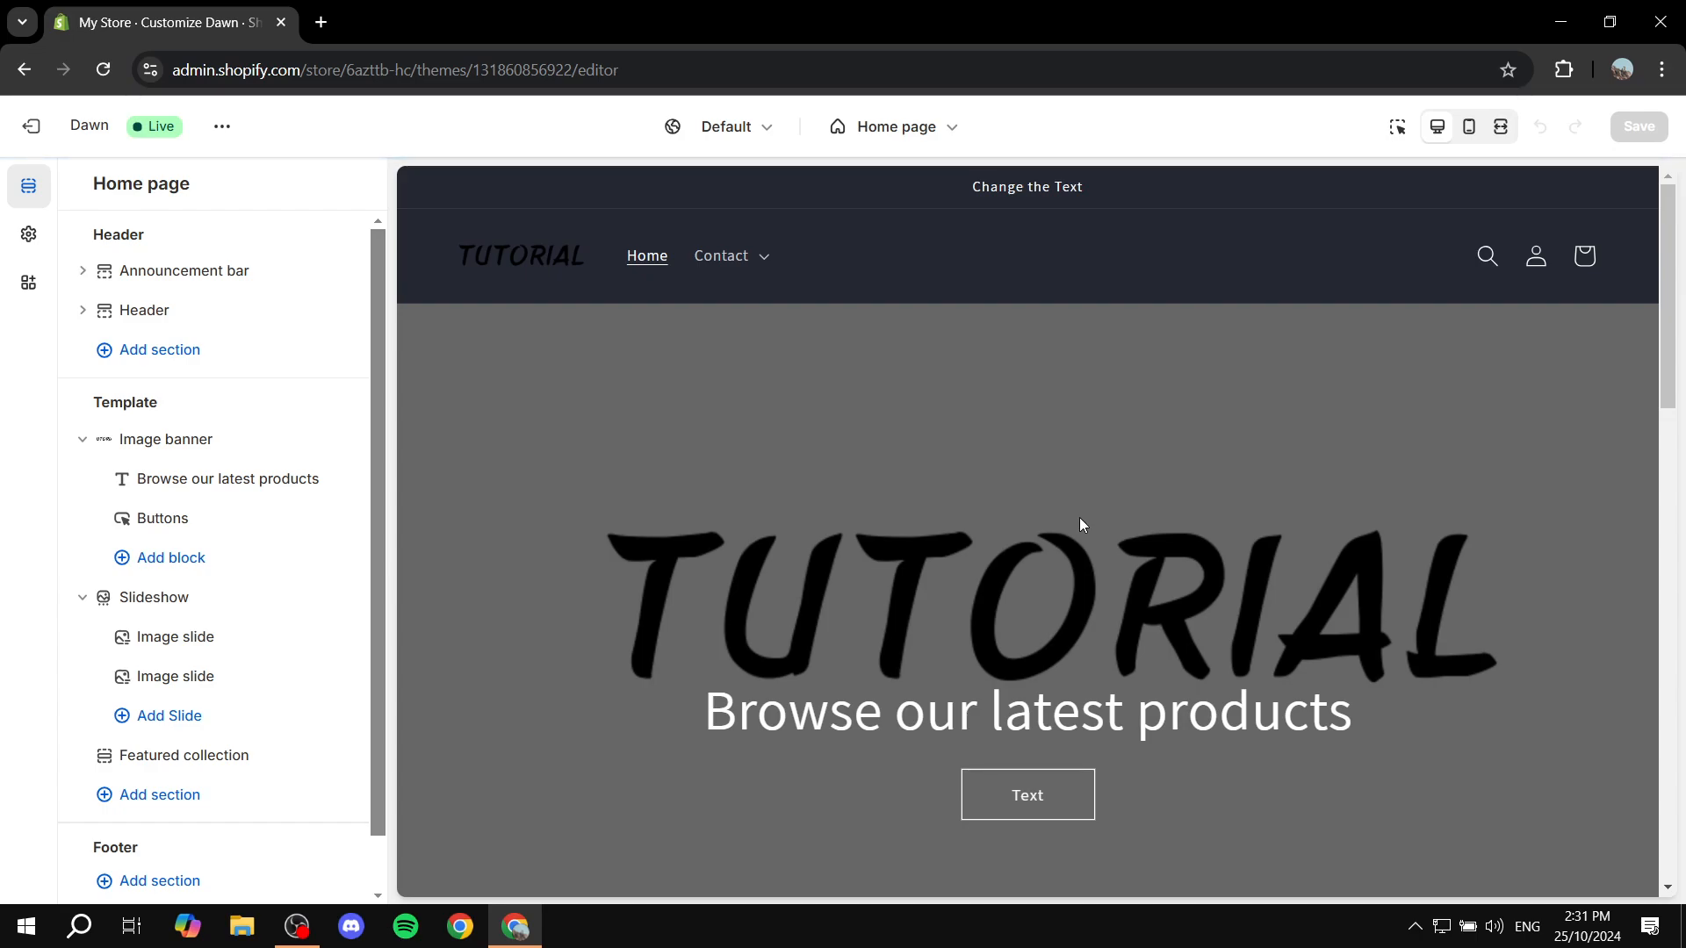
pyautogui.scroll(-5, 875, 742)
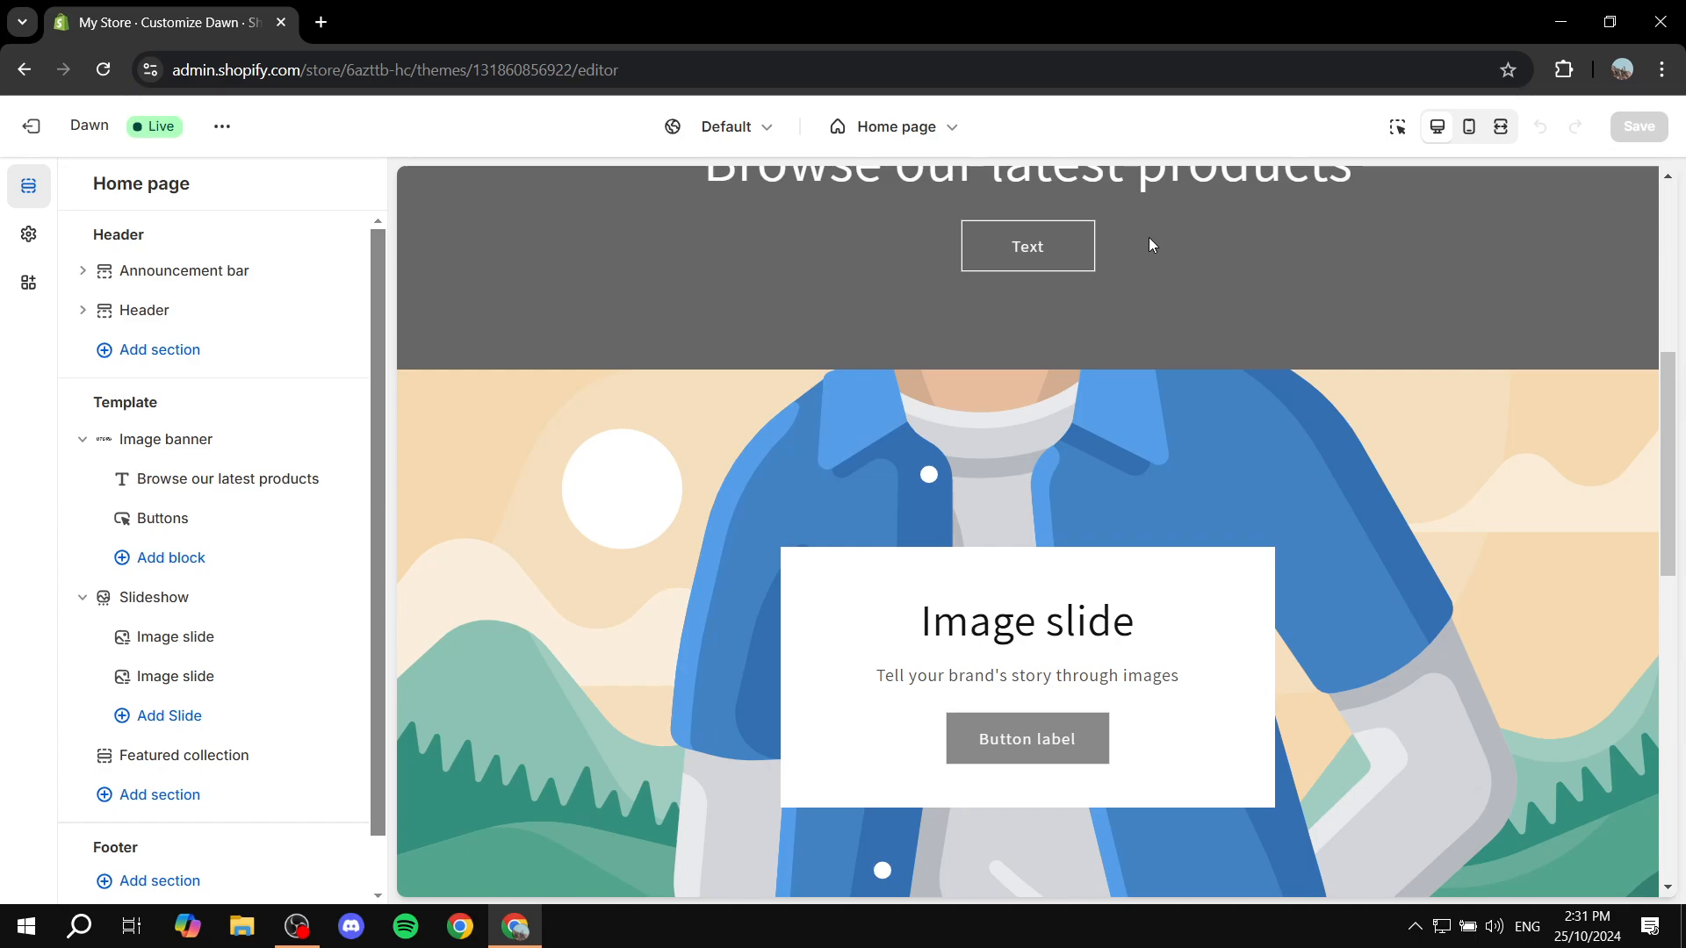
pyautogui.click(178, 801)
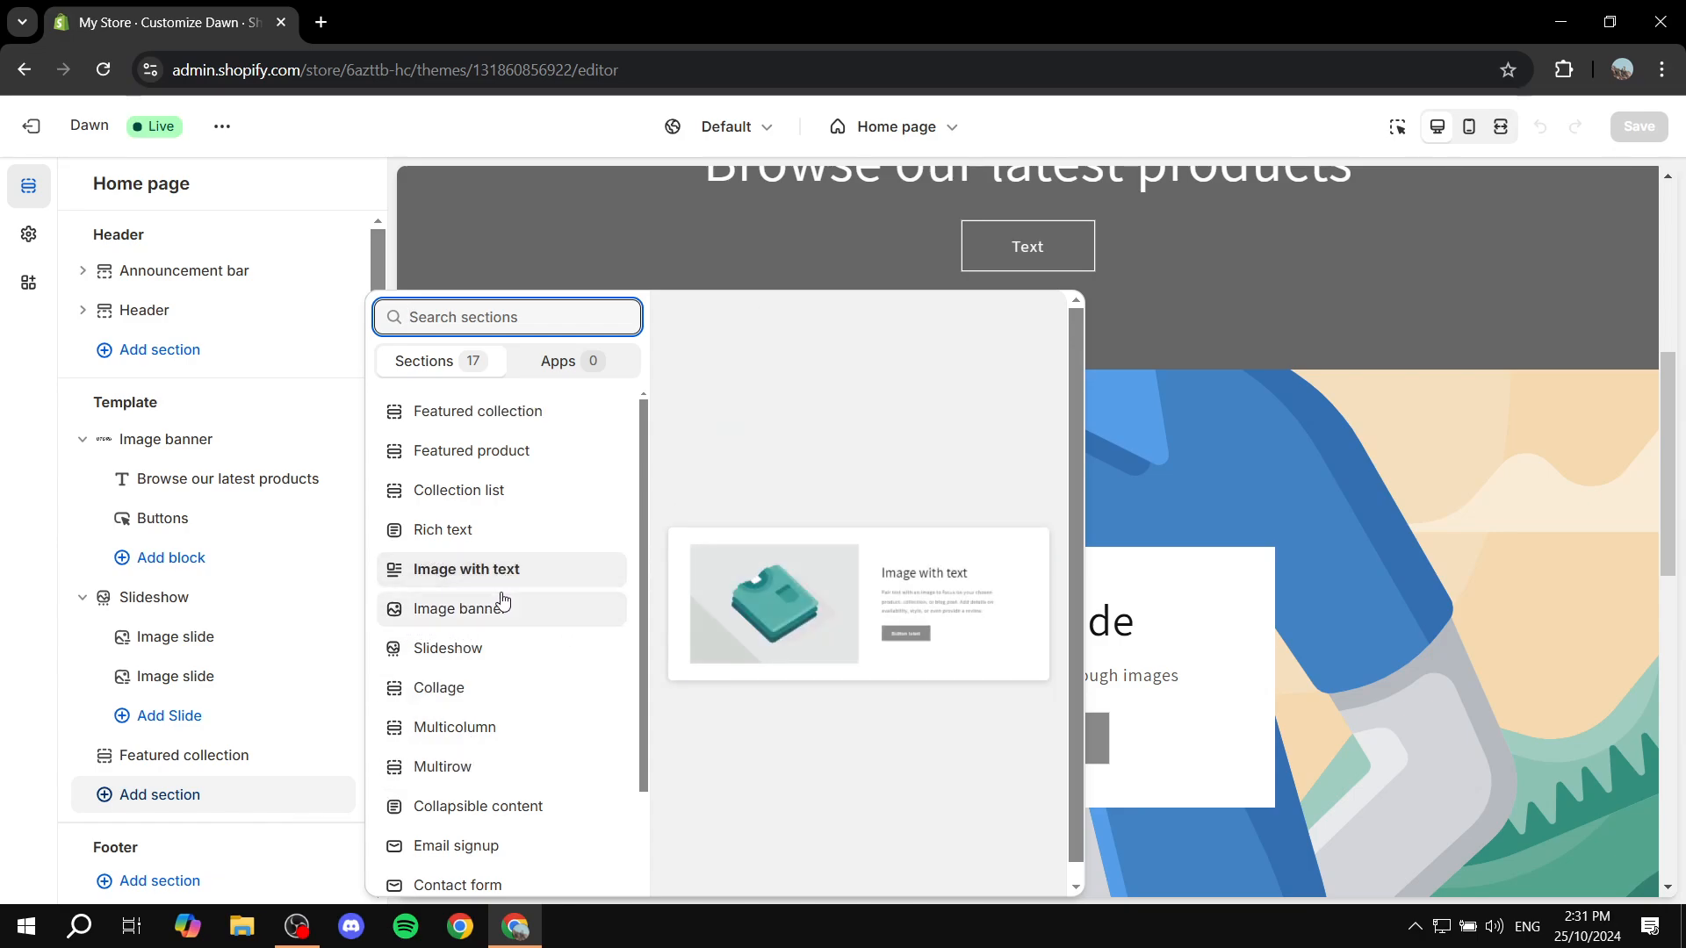
pyautogui.scroll(-1, 490, 634)
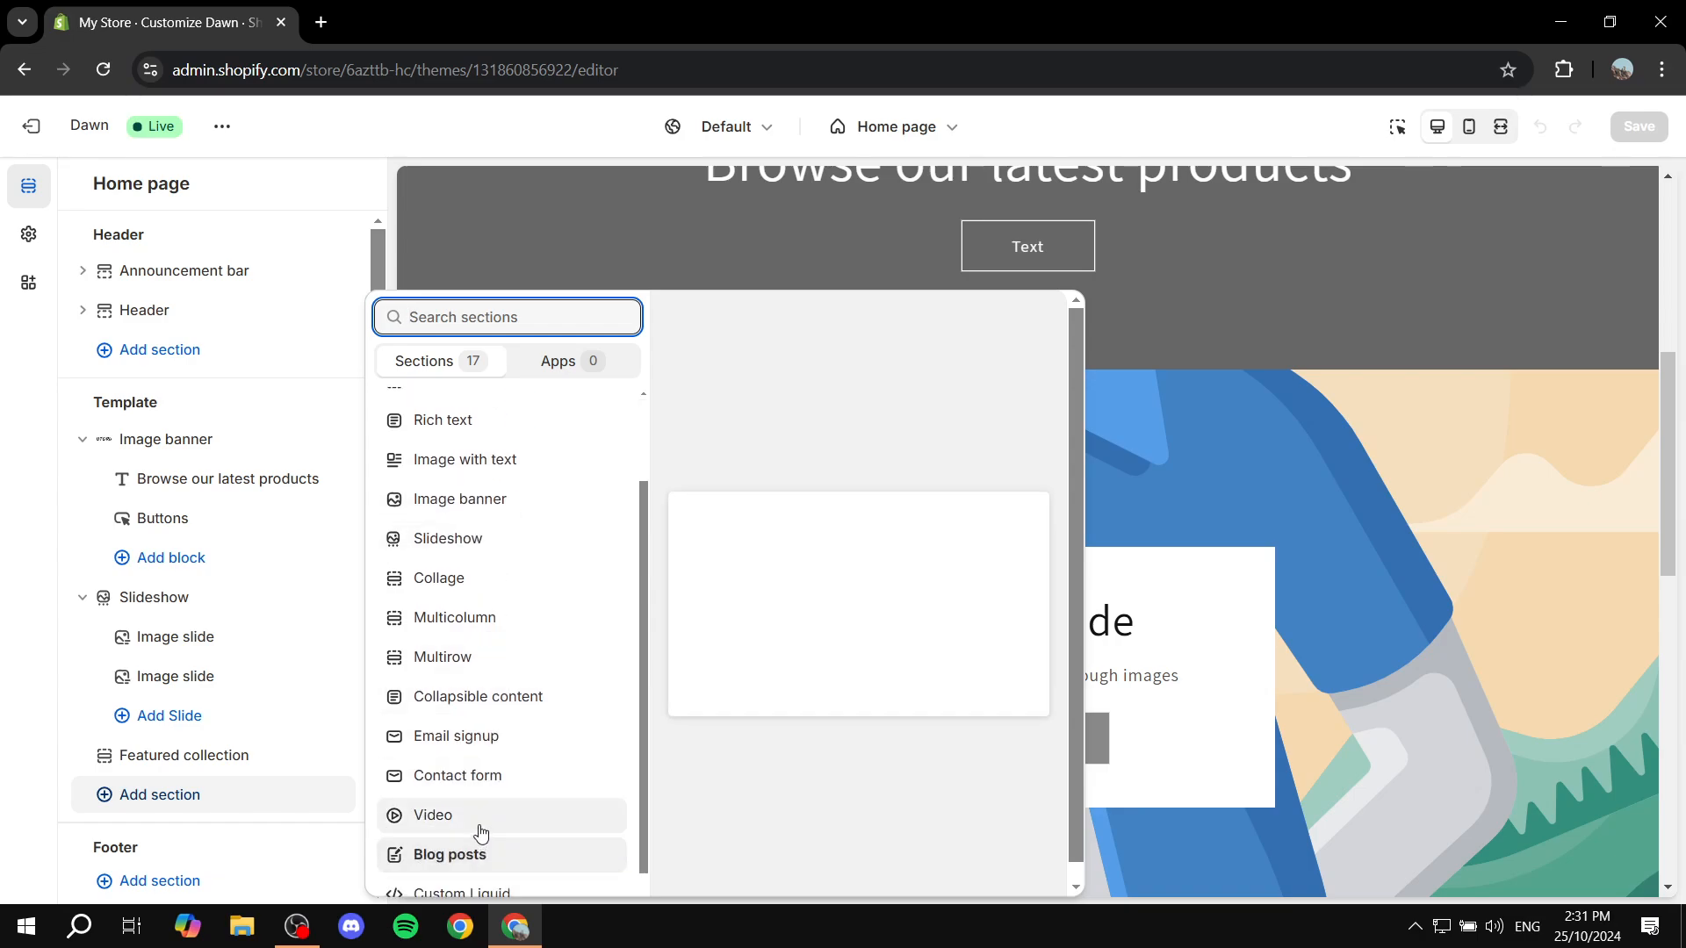
pyautogui.scroll(1, 500, 799)
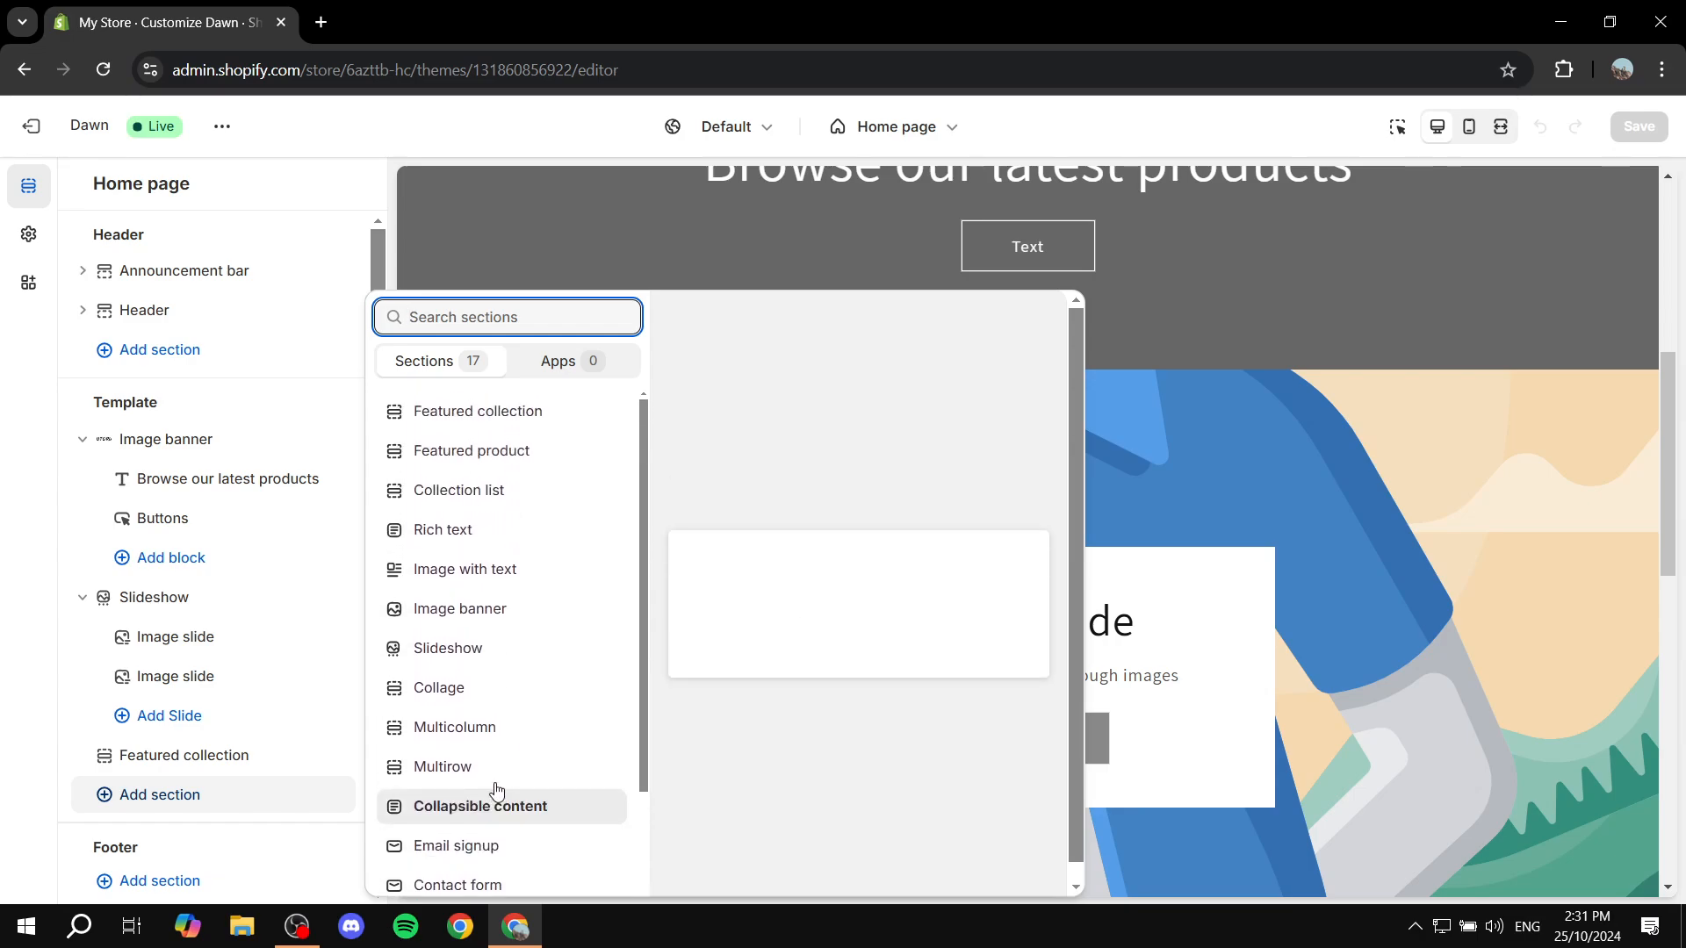
pyautogui.click(483, 575)
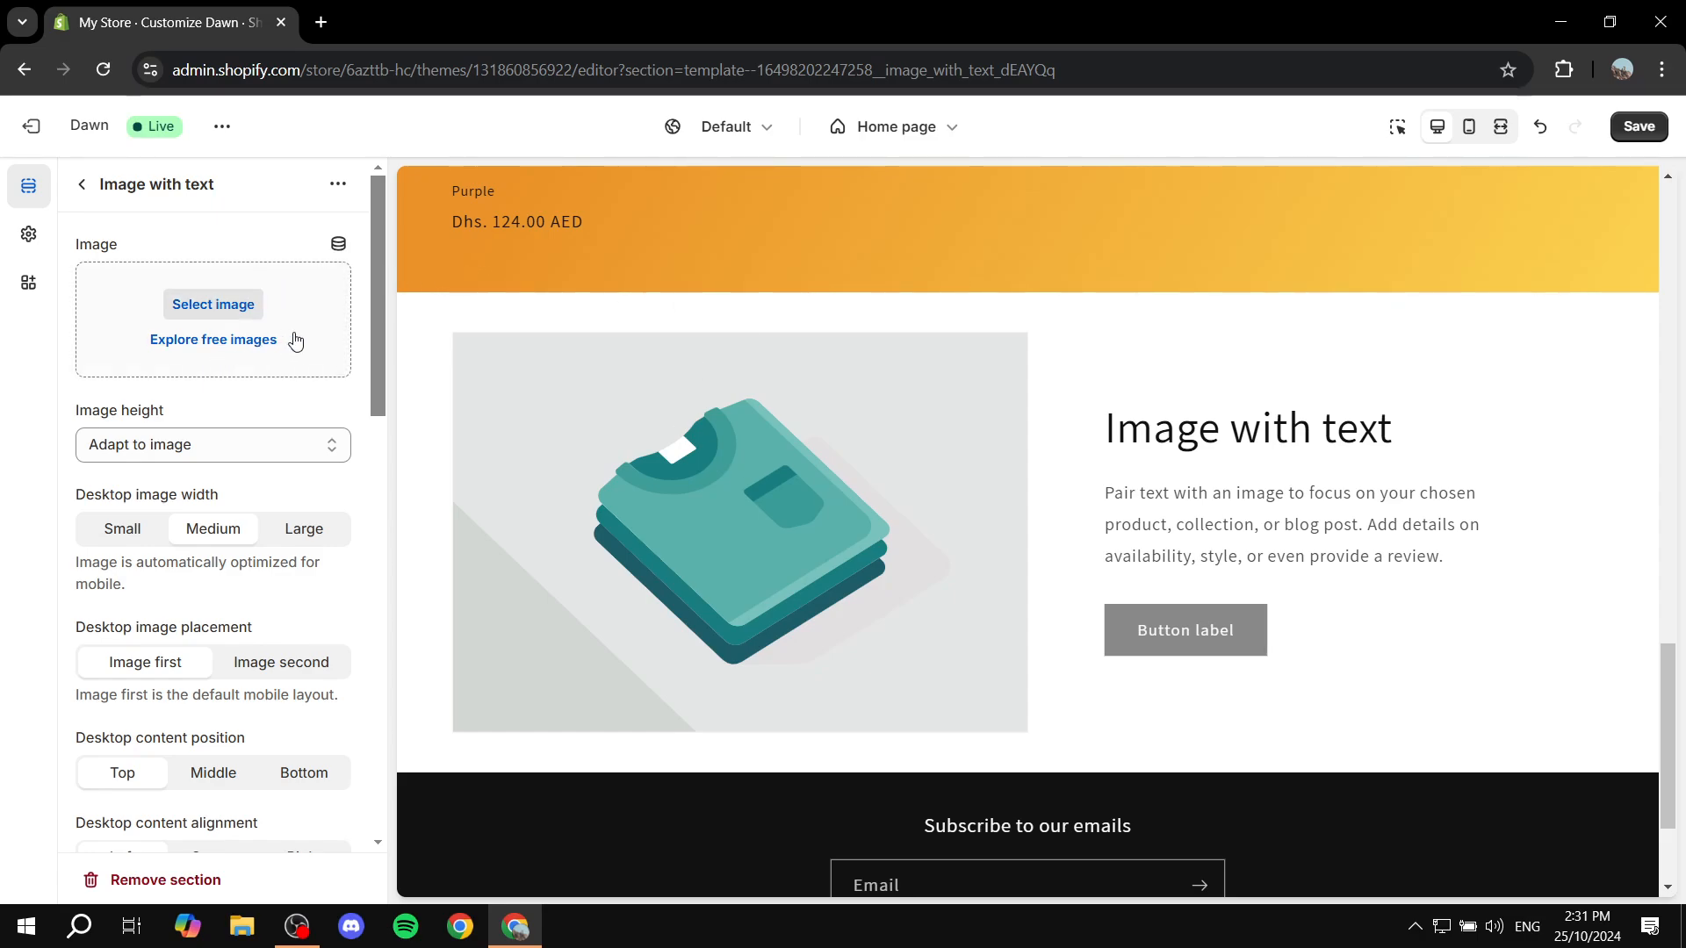
# View the images available for the Image with text section and close the selection without choosing one.
pyautogui.click(225, 313)
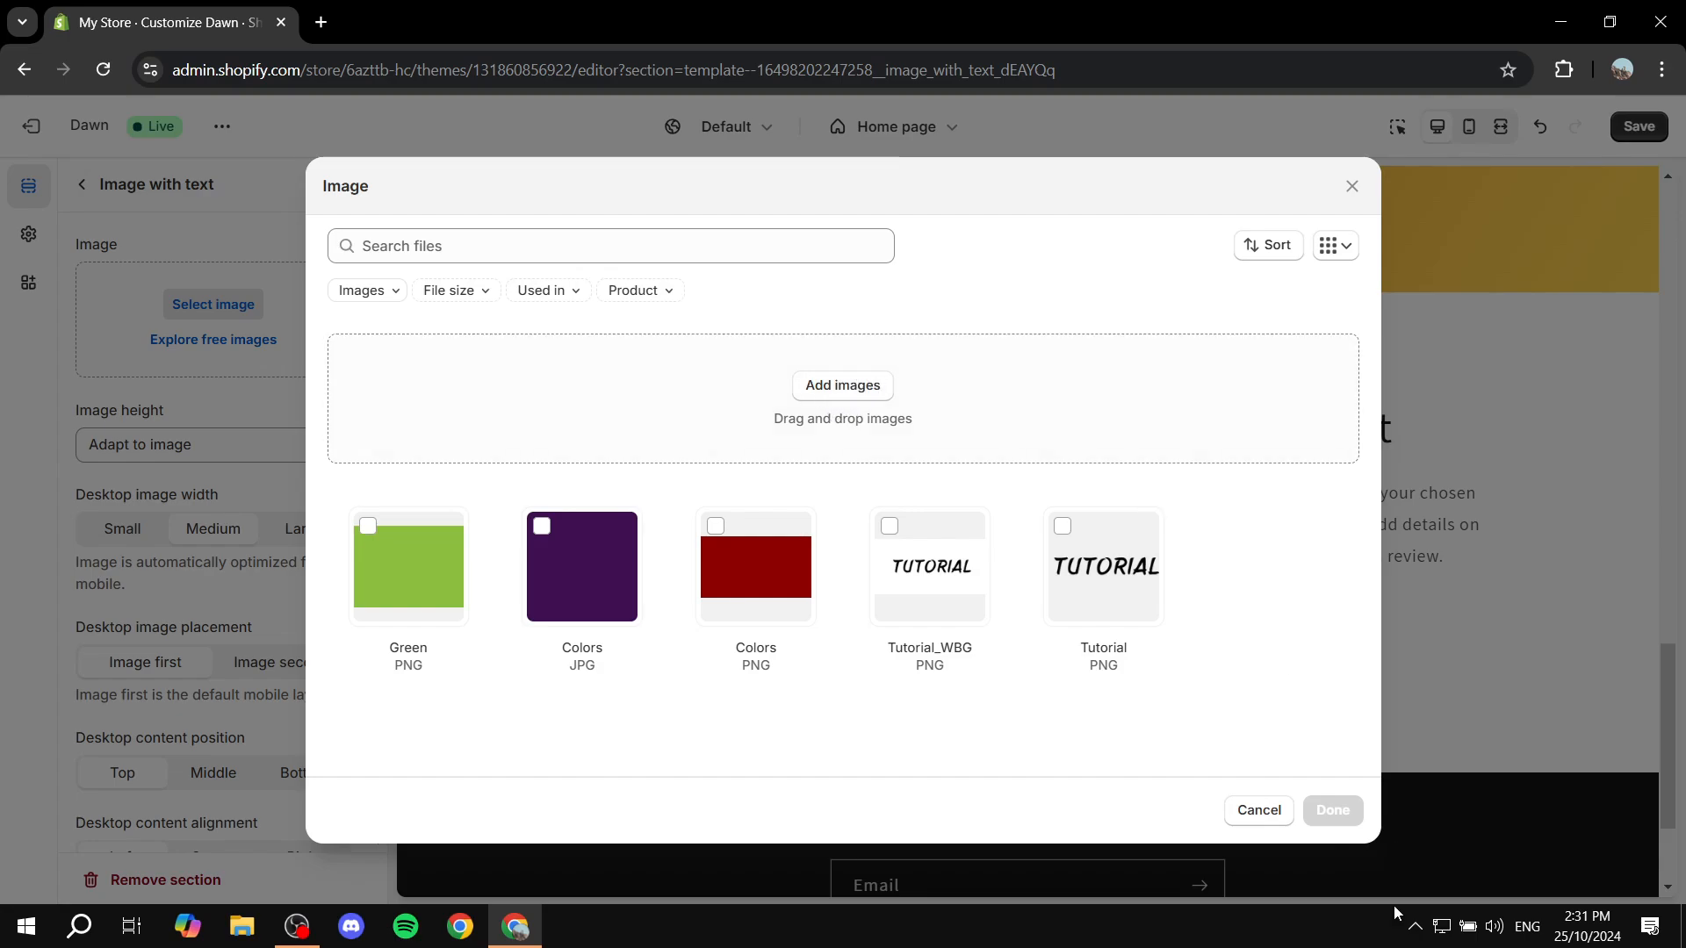
pyautogui.click(1260, 810)
pyautogui.scroll(2, 1141, 601)
pyautogui.scroll(5, 878, 597)
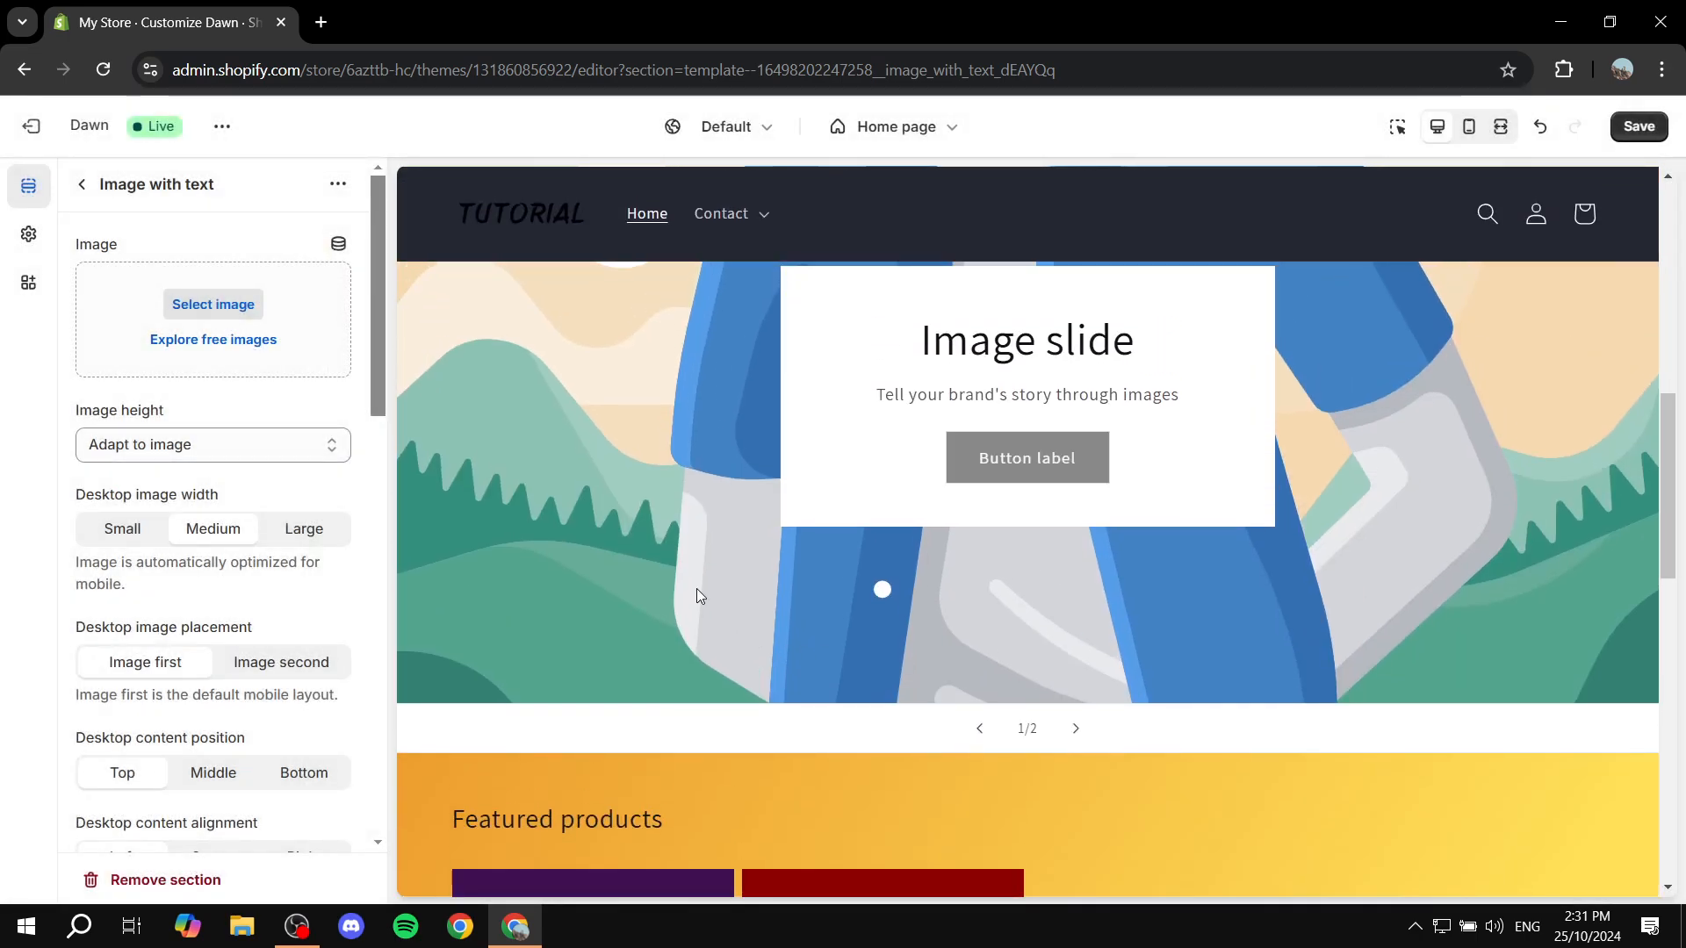
pyautogui.scroll(5, 1264, 474)
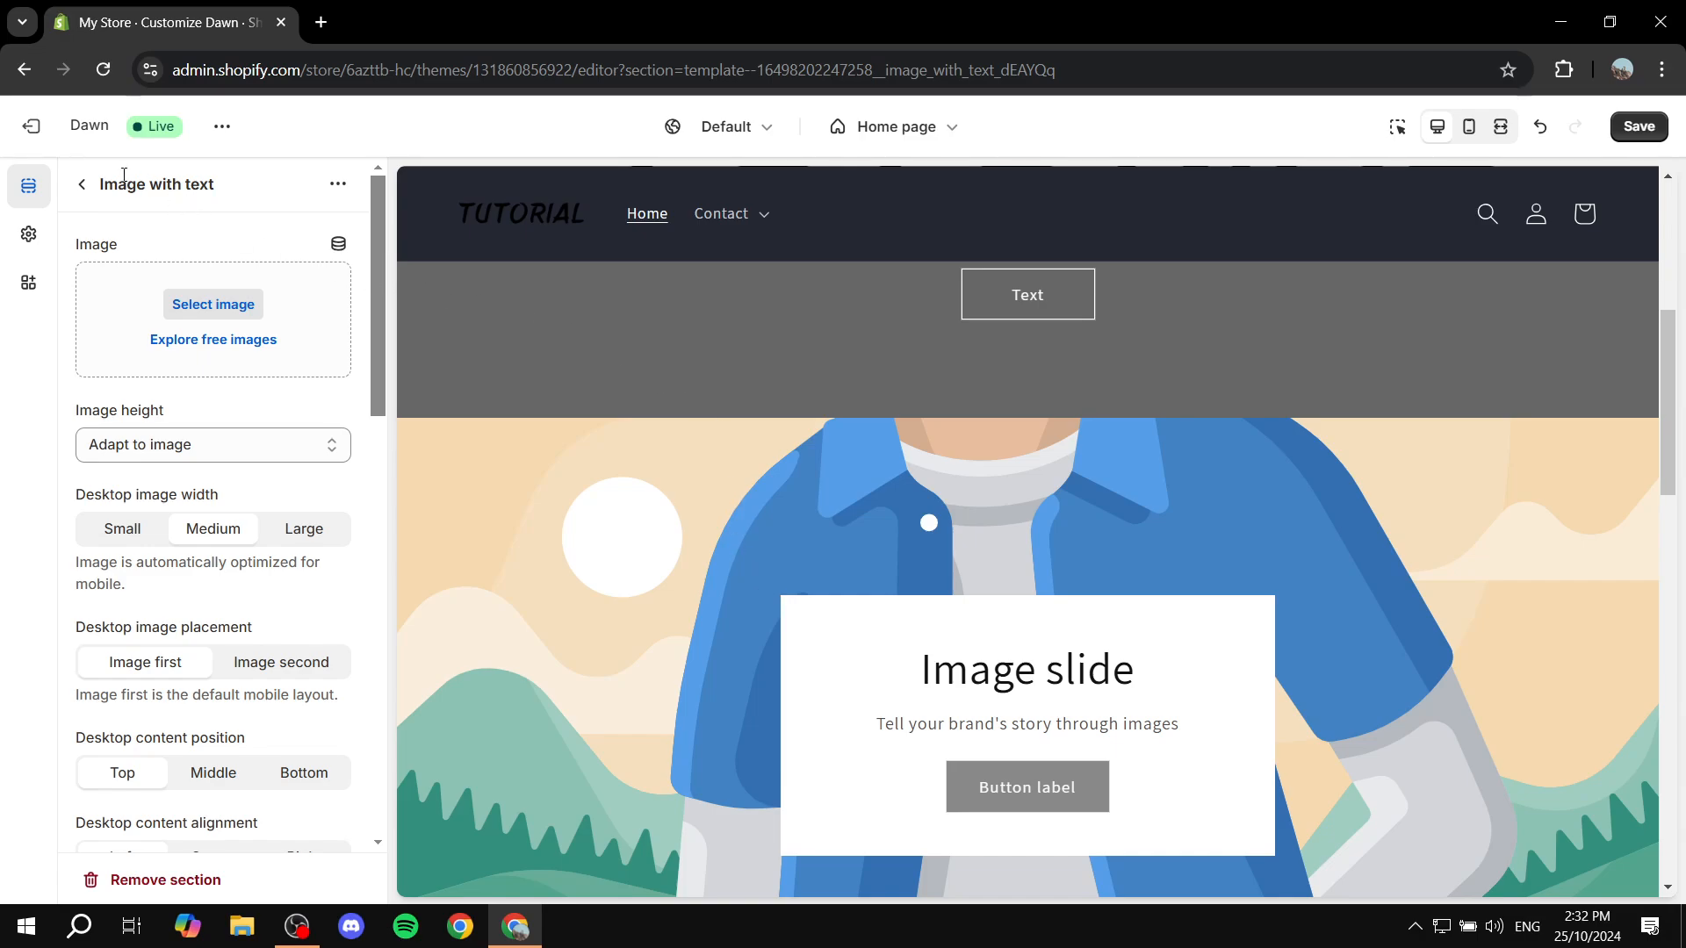
# Set the red Colors PNG as the image of the slideshow's first image slide.
pyautogui.click(84, 183)
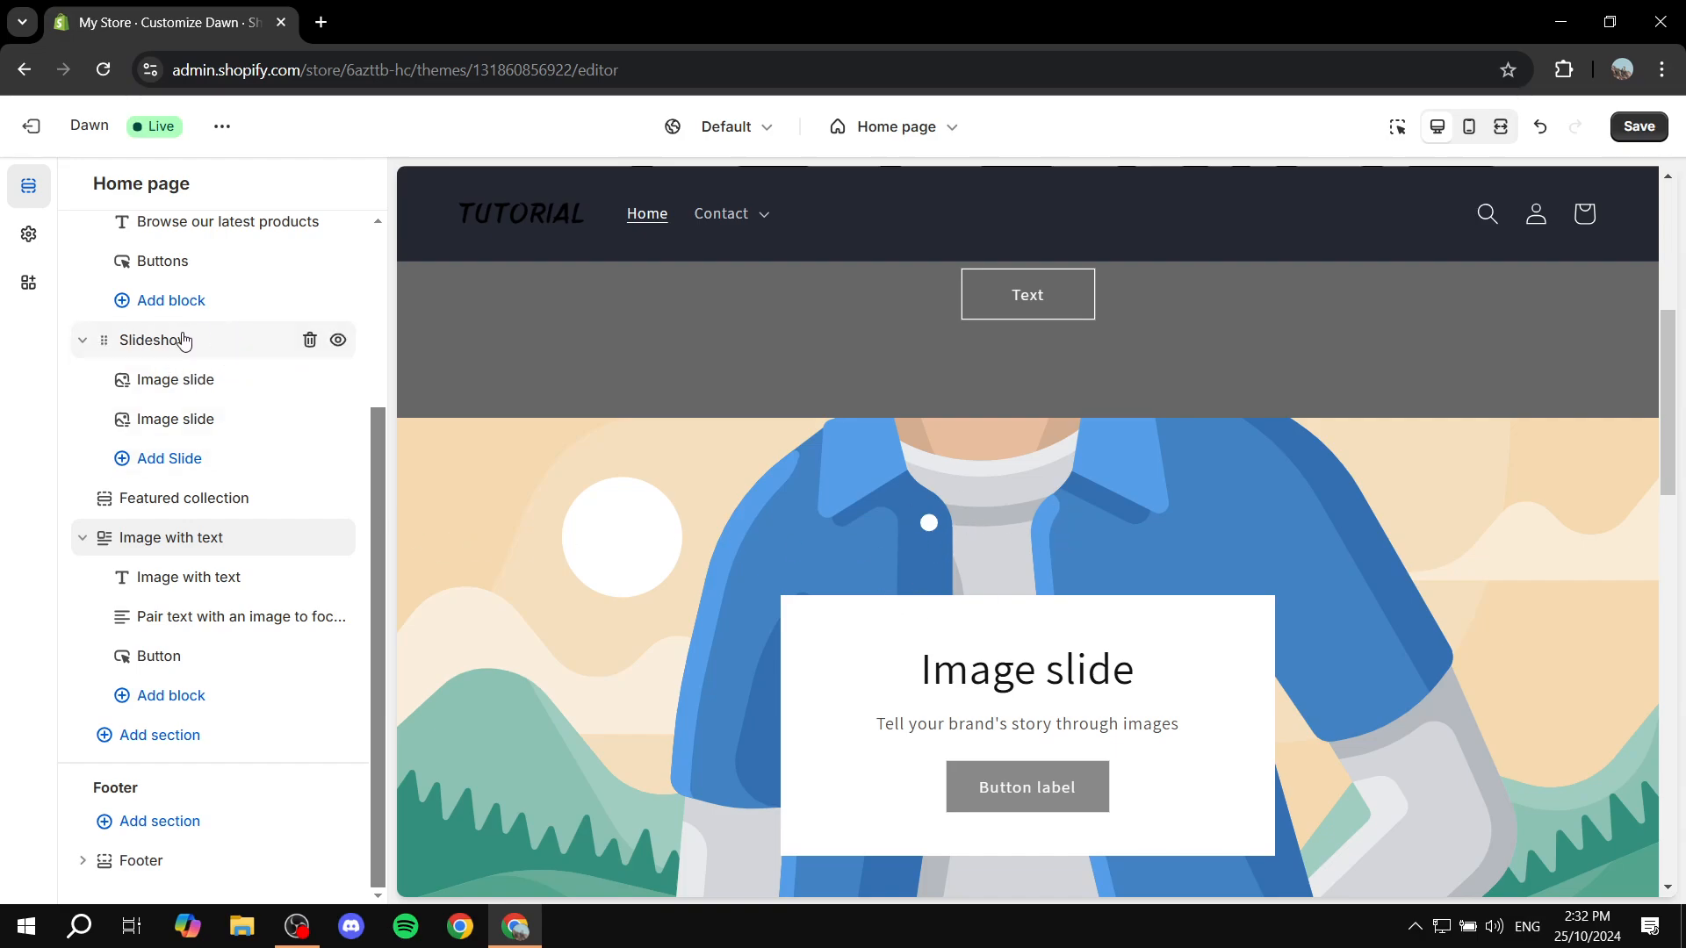
pyautogui.click(164, 386)
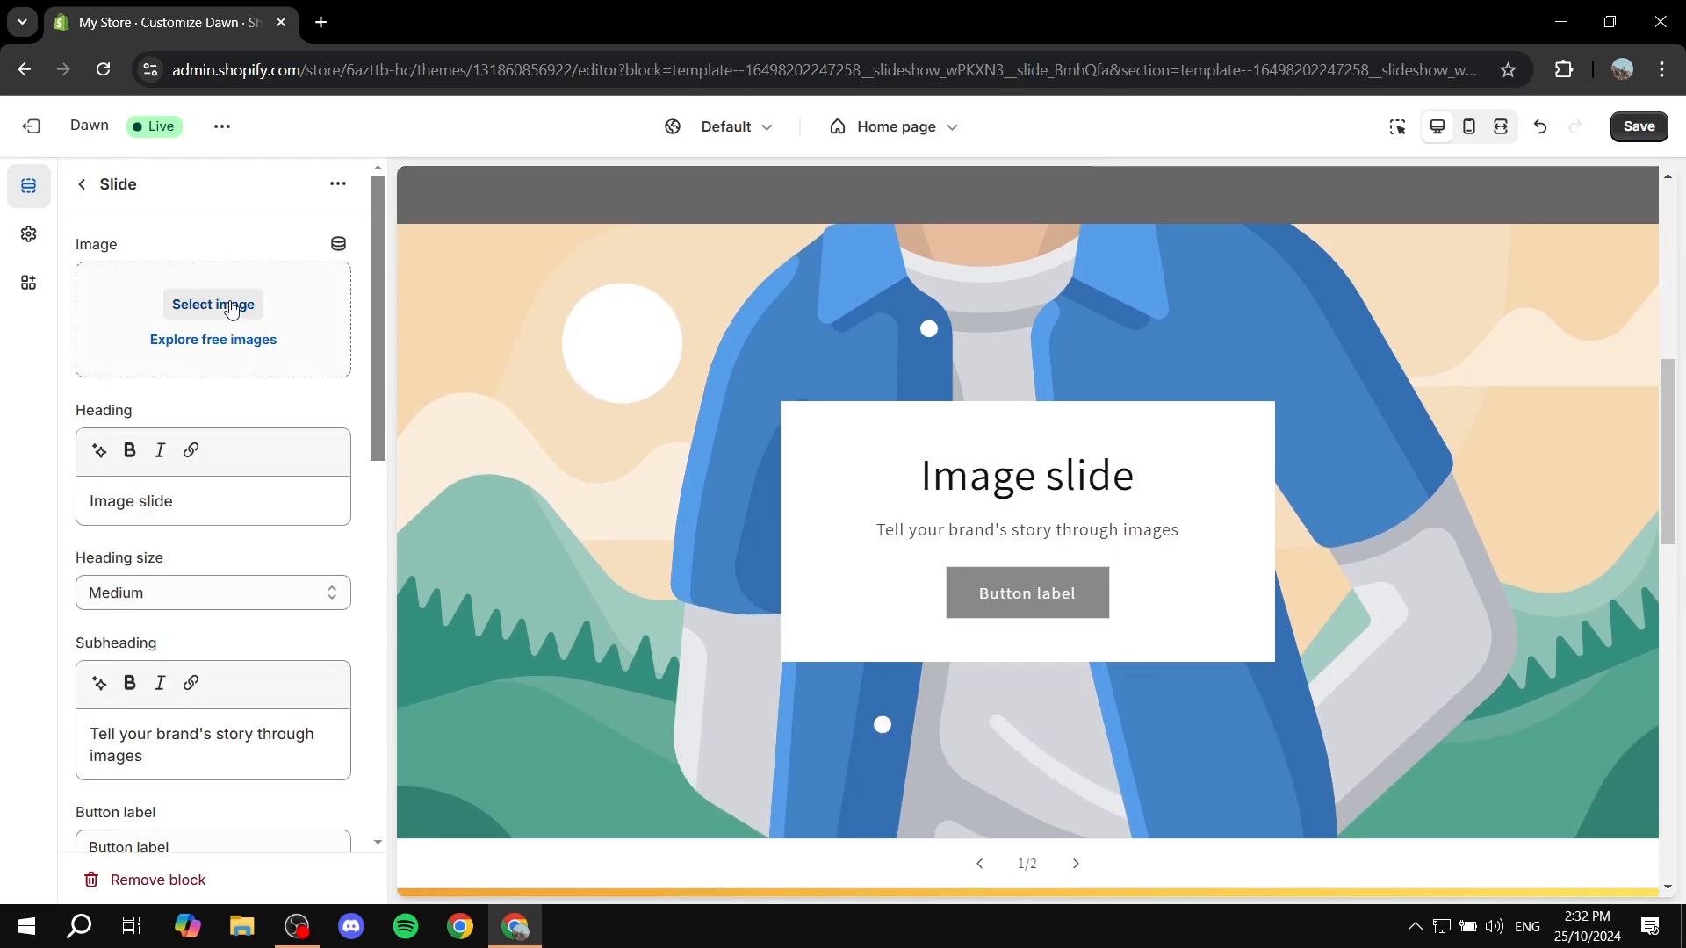
pyautogui.click(231, 307)
pyautogui.click(734, 552)
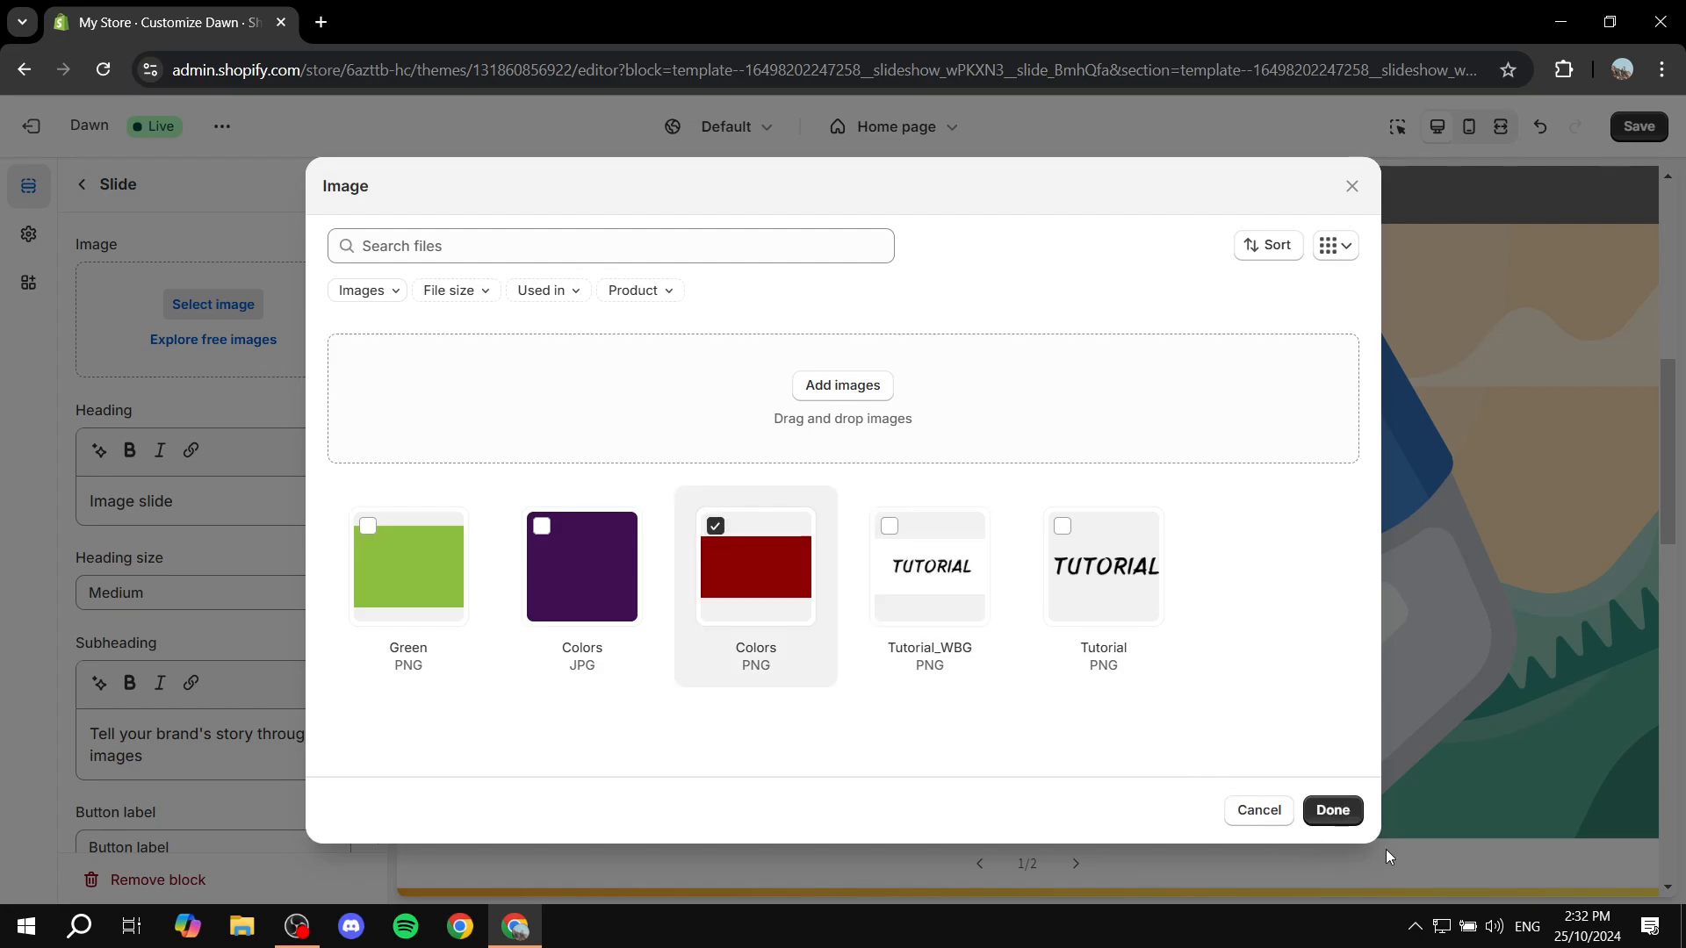
pyautogui.click(1332, 810)
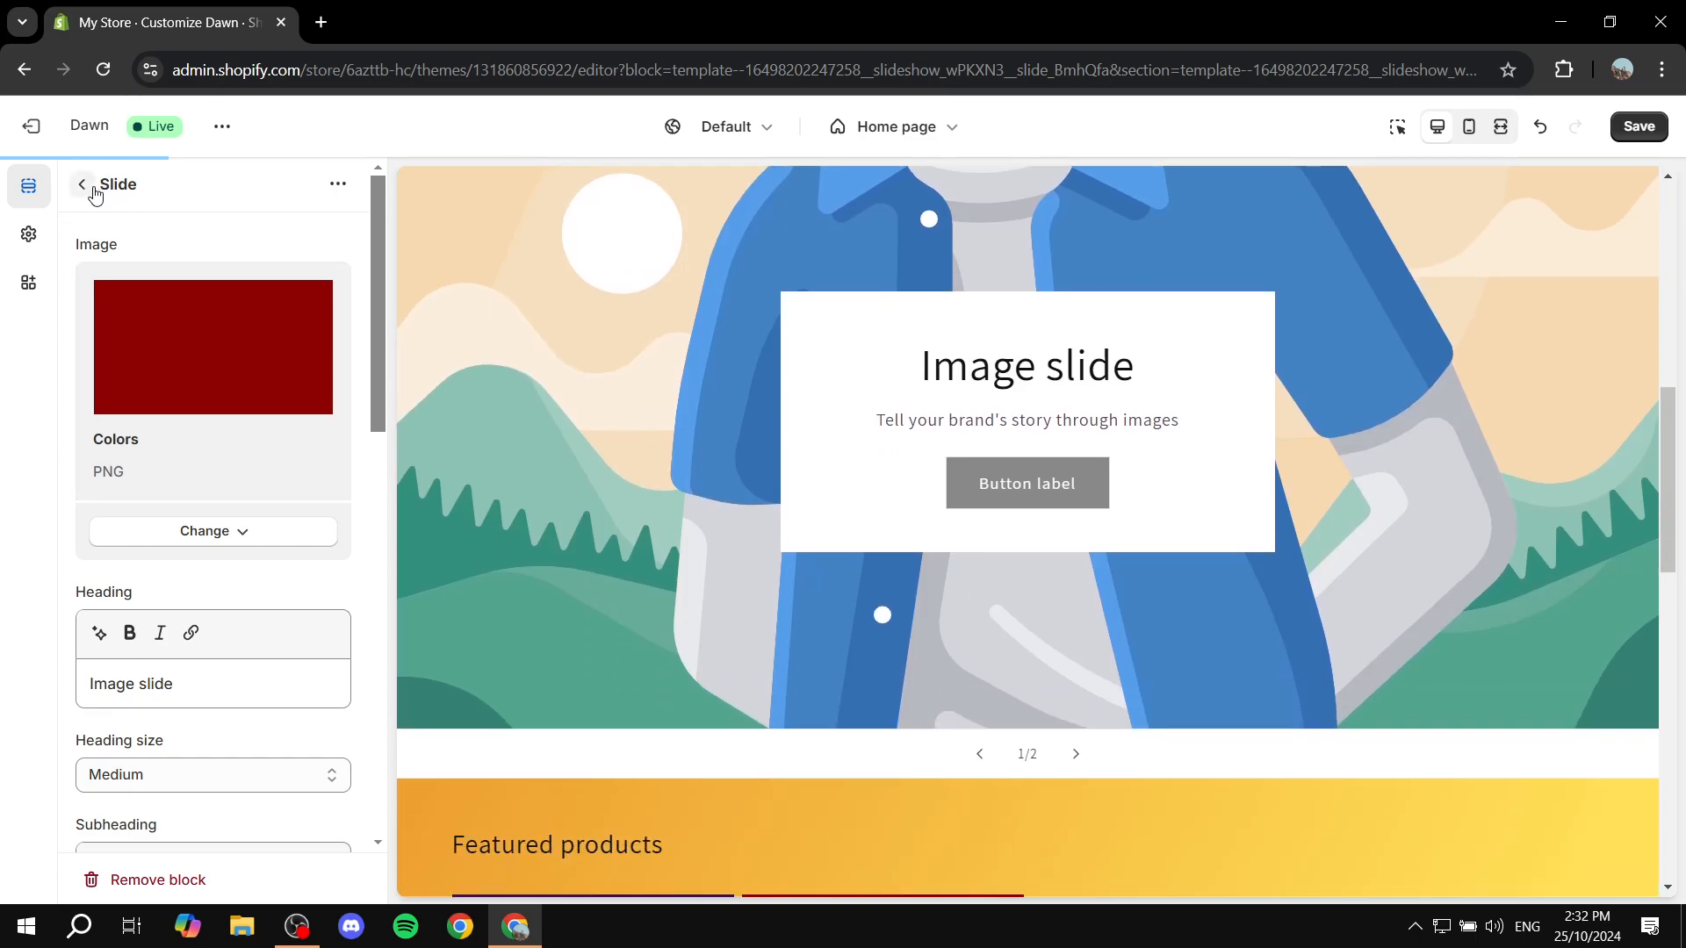
pyautogui.scroll(2, 845, 565)
pyautogui.scroll(1, 846, 565)
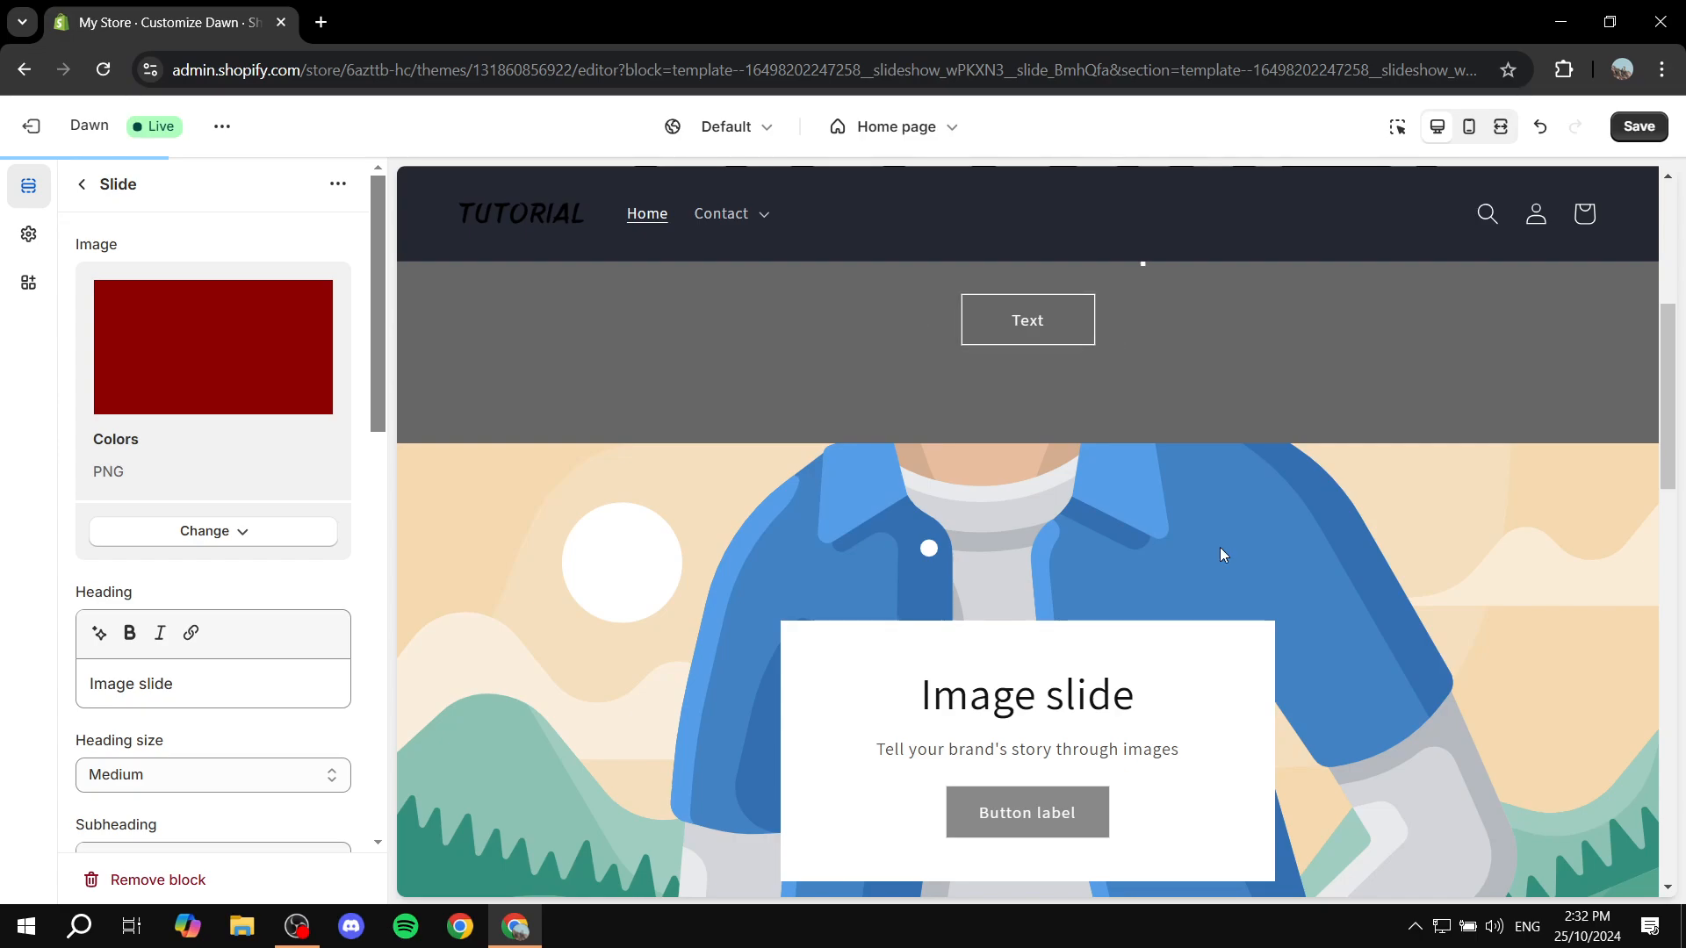